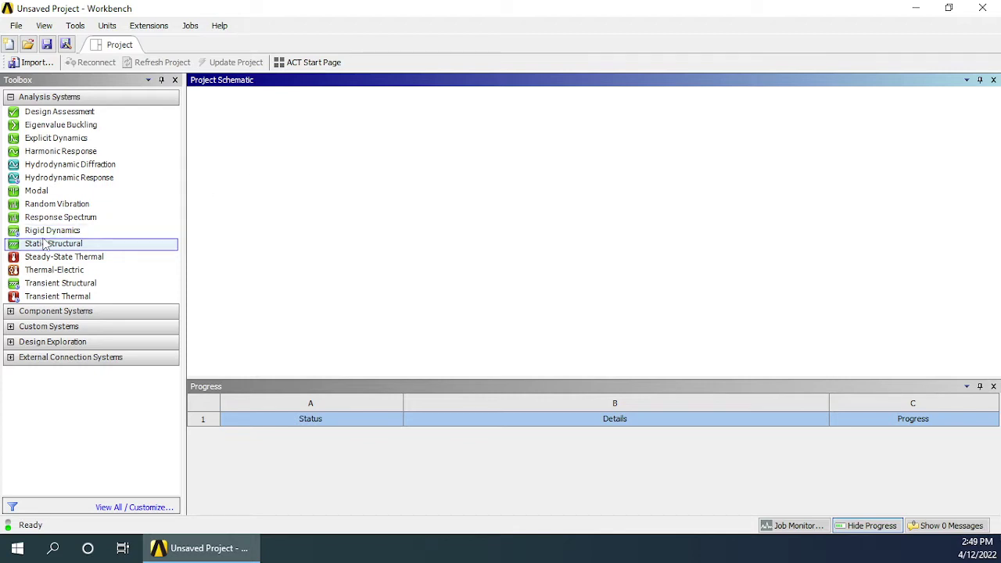
Place a Static Structural system in the schematic under its default name and select its Geometry cell
drag(33, 244, 290, 153)
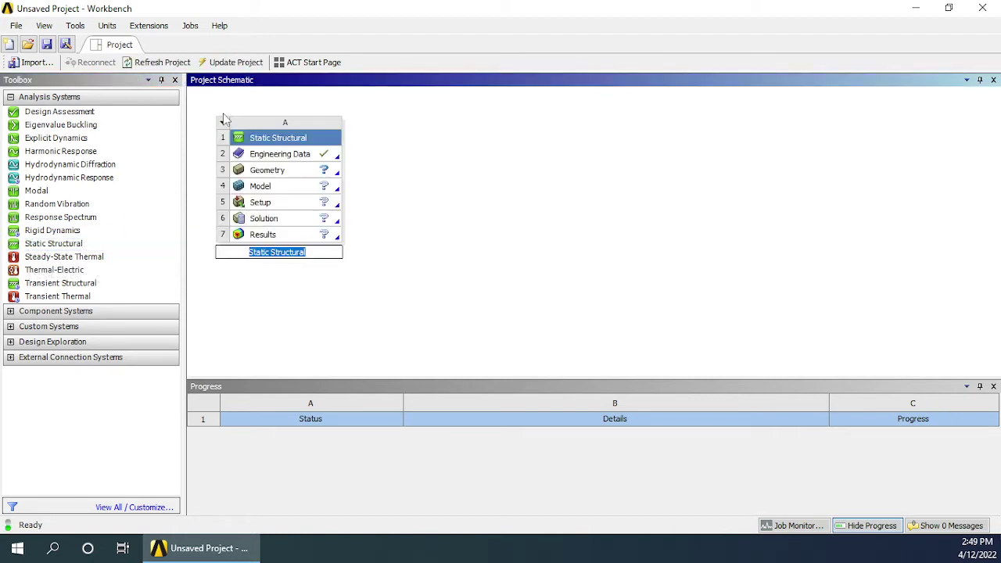
click(287, 157)
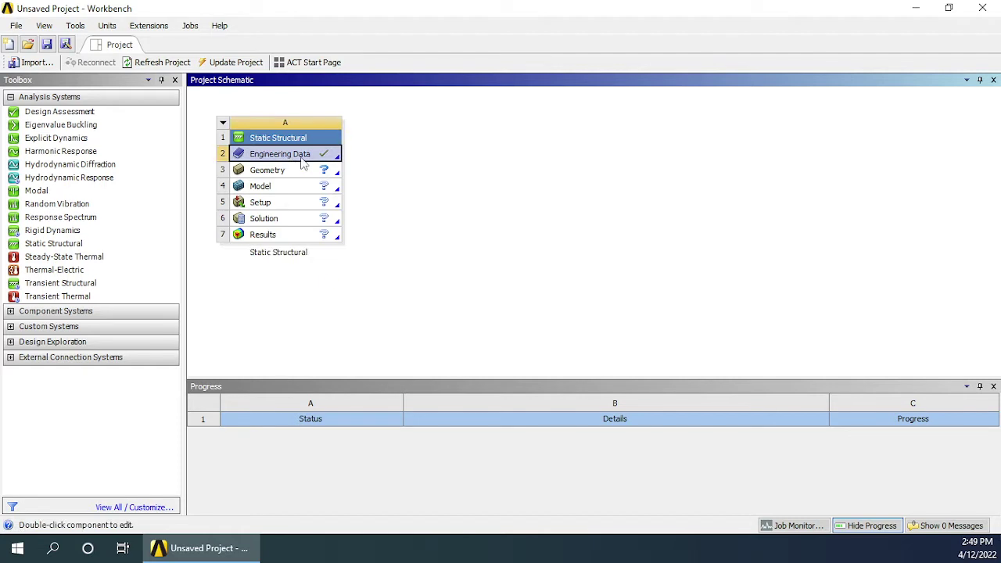
click(289, 174)
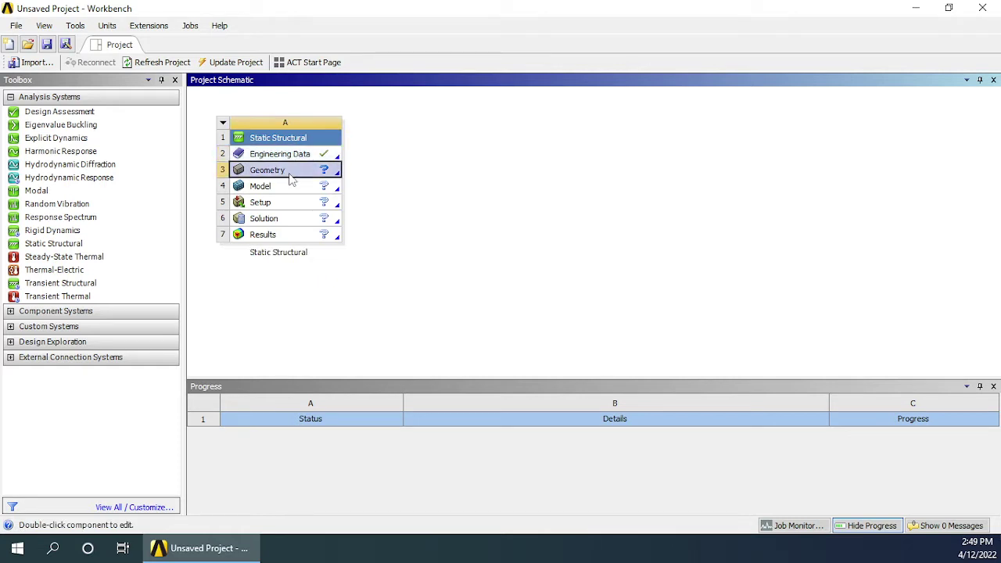
Launch New SpaceClaim Geometry from the system's Geometry cell
right_click(266, 175)
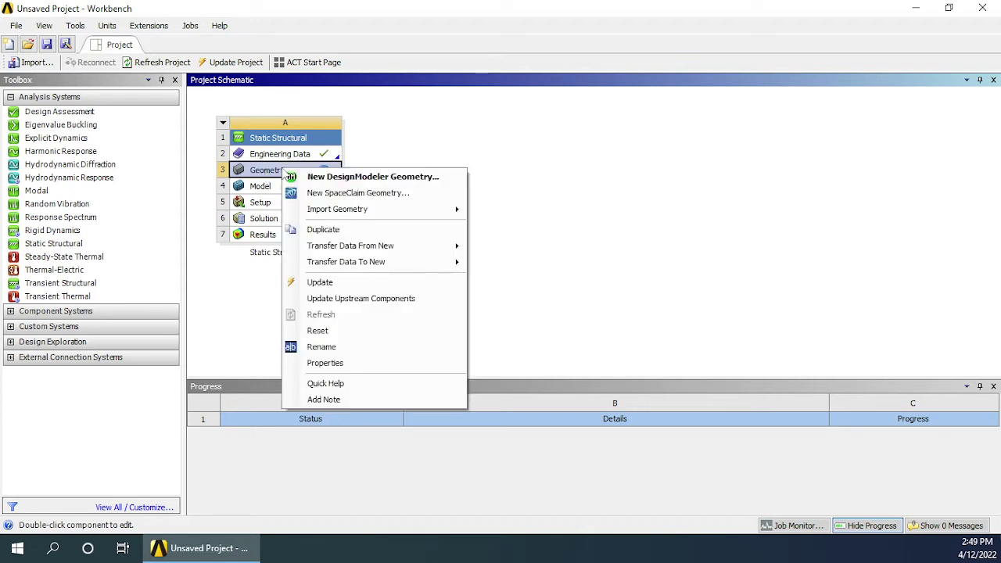
click(332, 196)
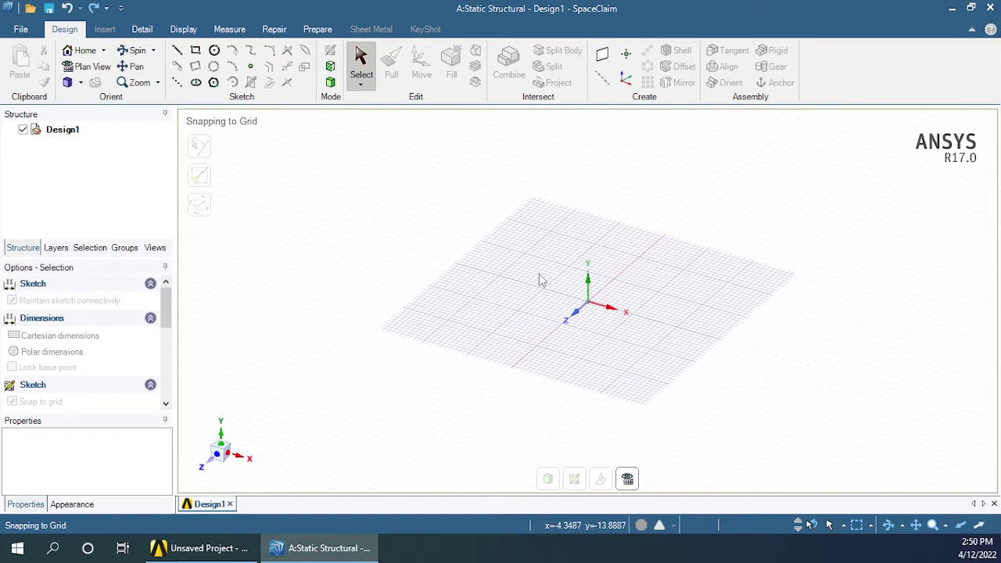
Sketch a 10 × 10 mm rectangle with its corner at the origin
click(196, 50)
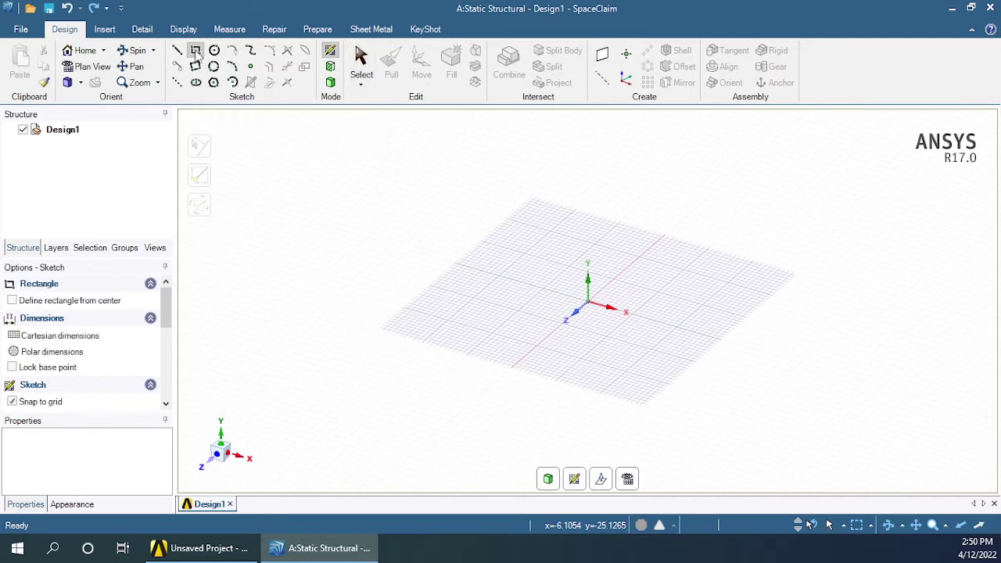
click(589, 311)
text(10)
key(Tab)
text(10)
key(Tab)
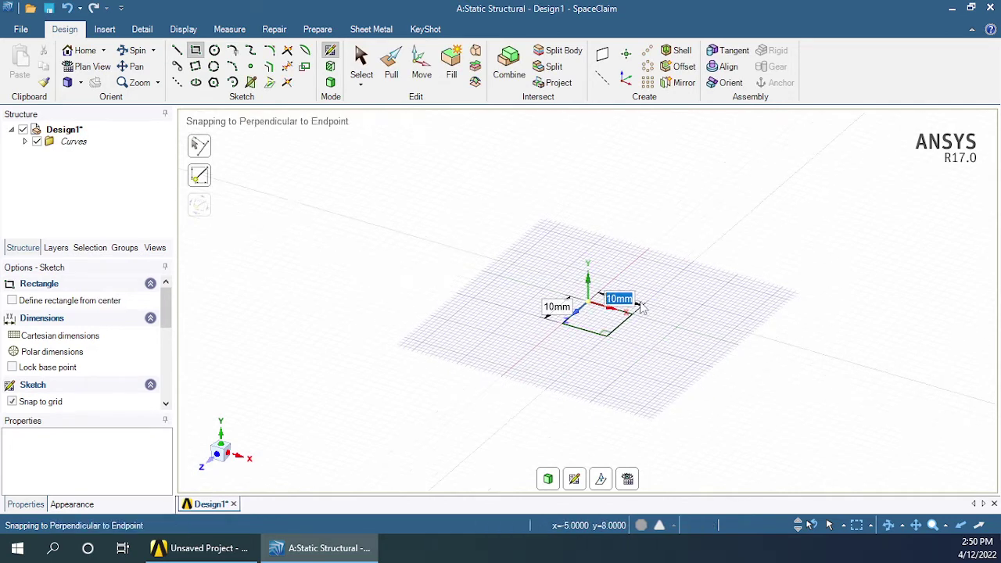
key(Return)
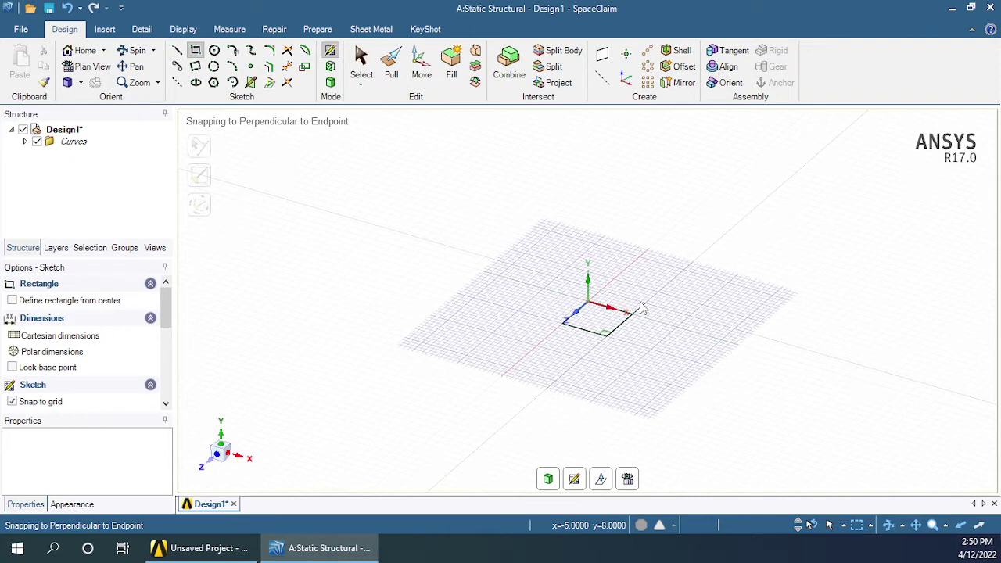
Pull the square surface upward into a 100 mm tall solid column
click(392, 70)
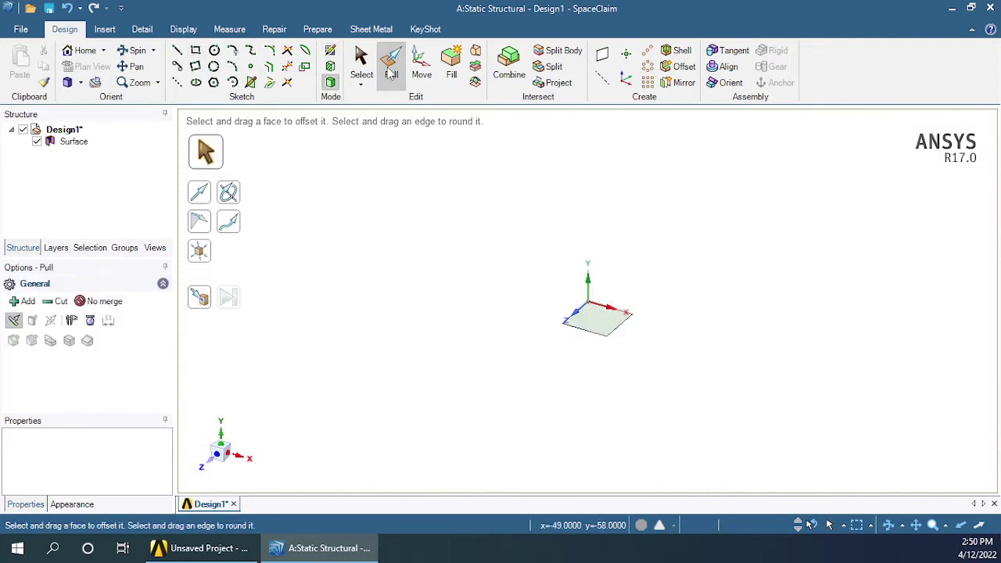
click(593, 320)
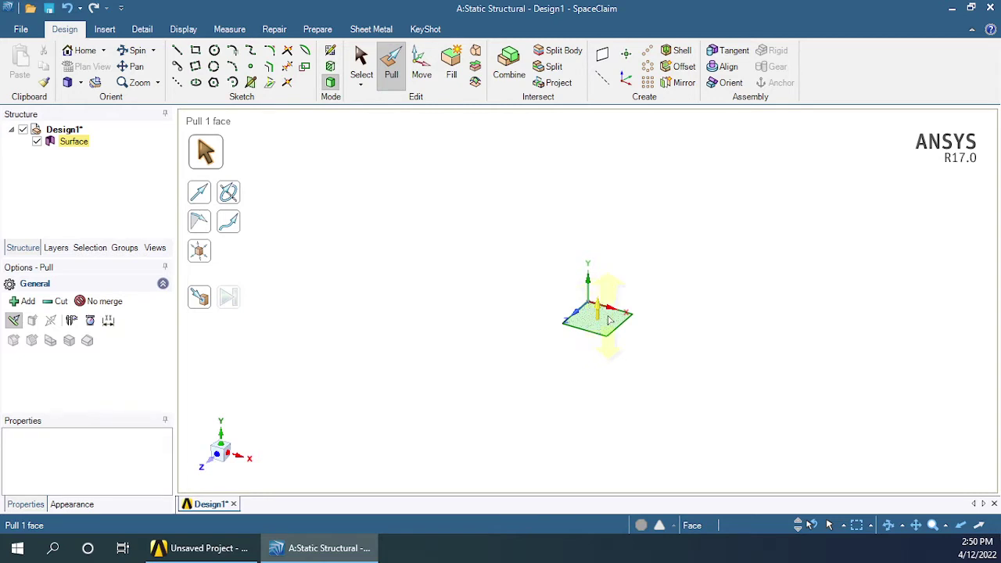
drag(610, 319, 607, 178)
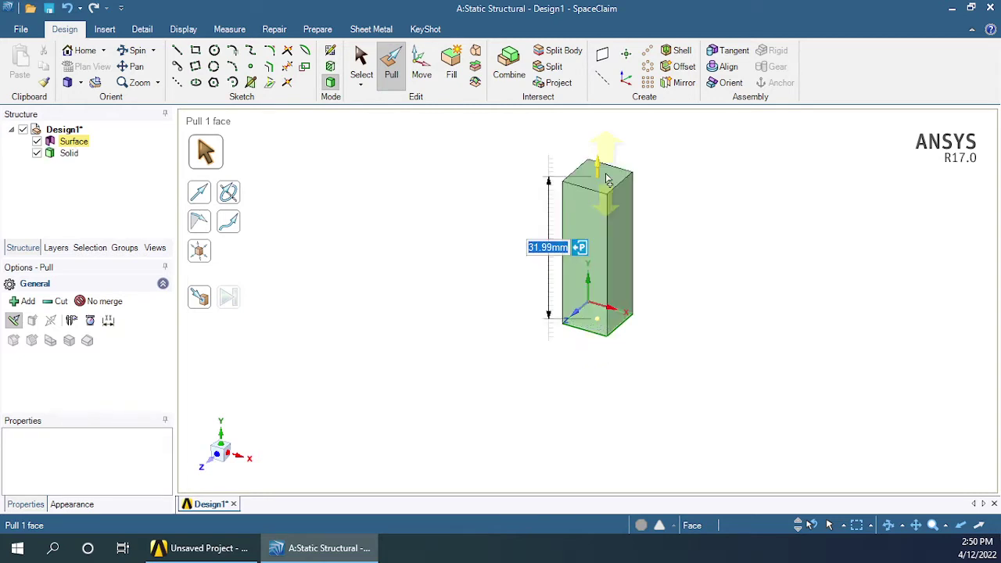
text(10)
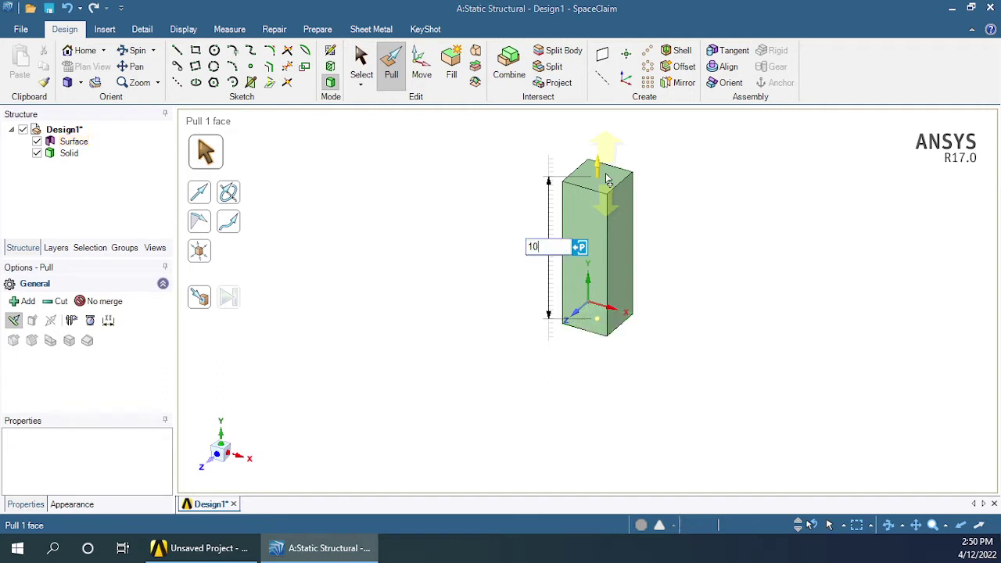
text(0)
key(Return)
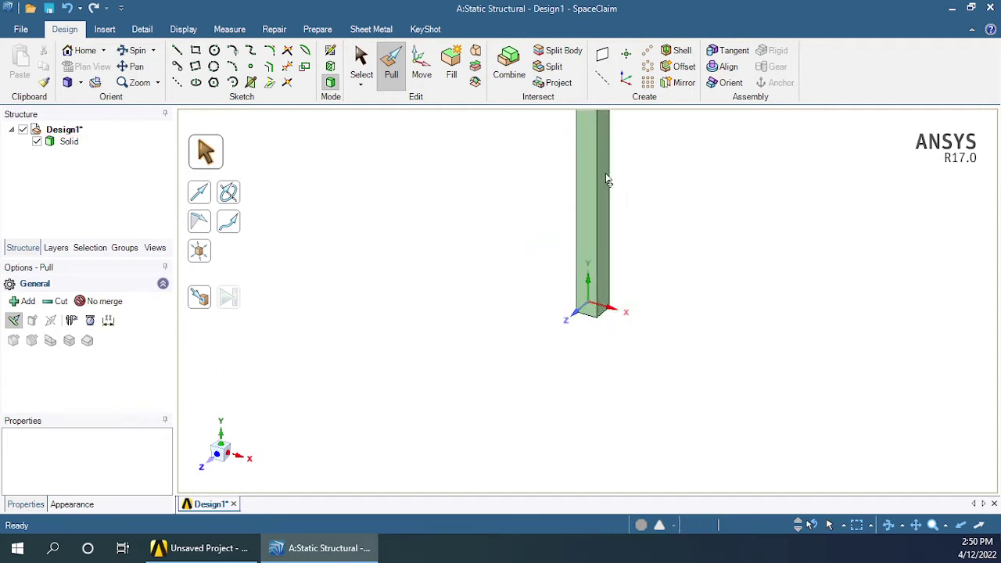
Close SpaceClaim so the column design is saved back to Workbench
click(592, 163)
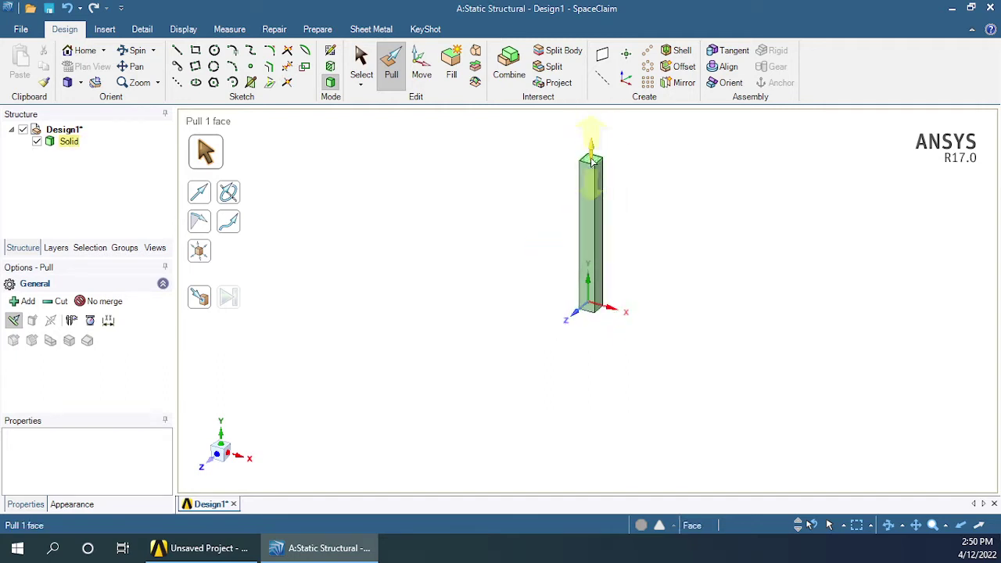
key(Escape)
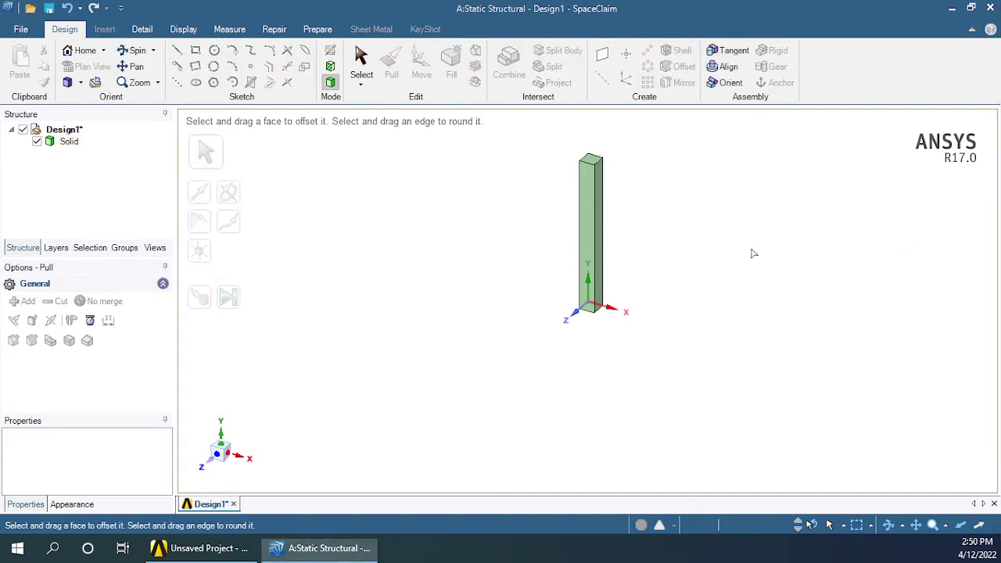
click(990, 8)
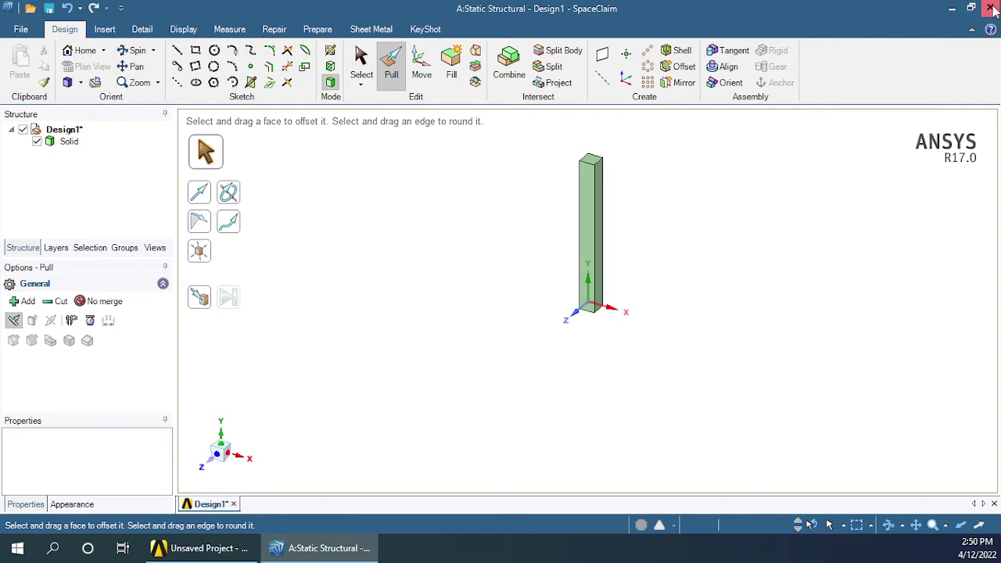
click(990, 8)
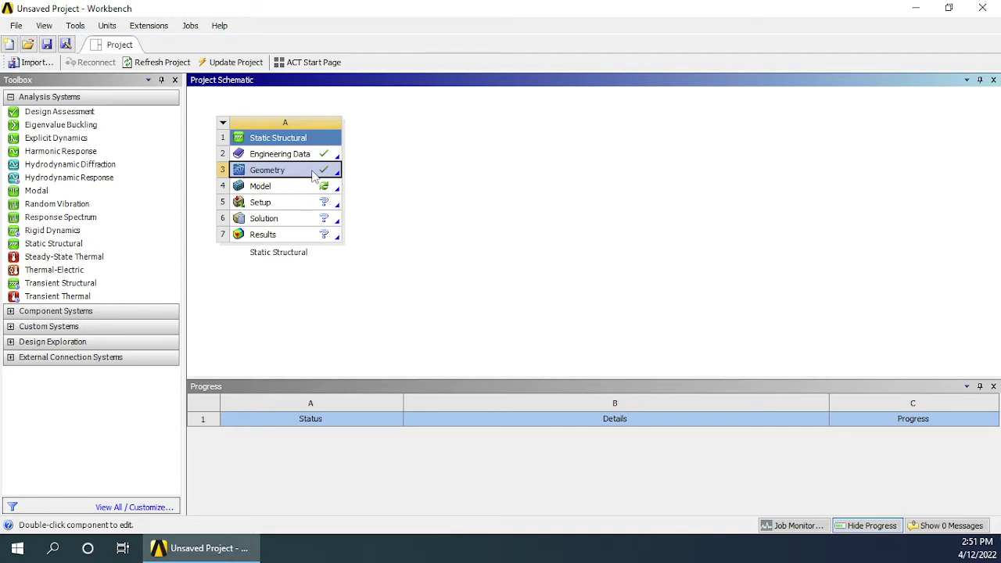
Update the Model cell so it picks up the new 100 mm column geometry
click(290, 193)
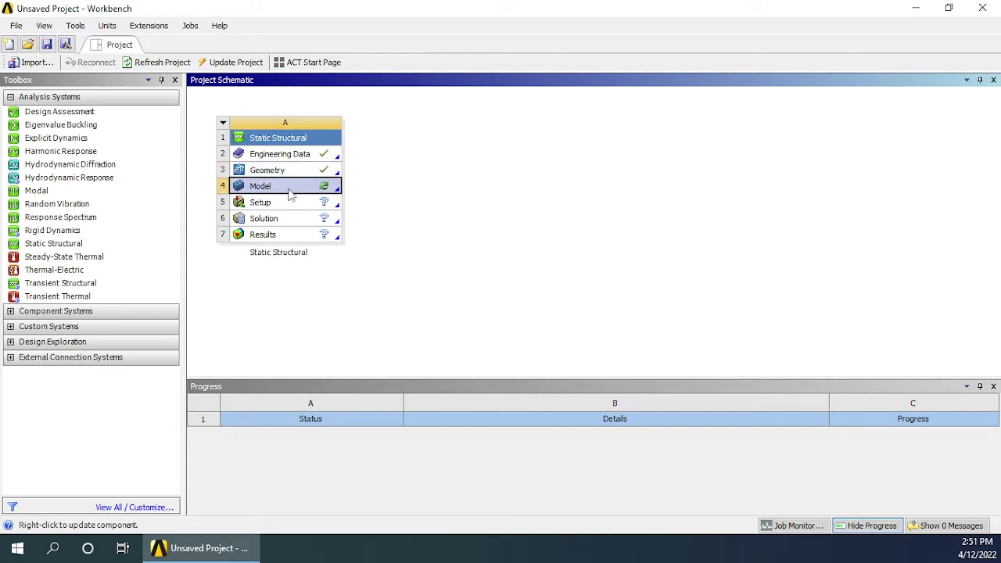
right_click(289, 195)
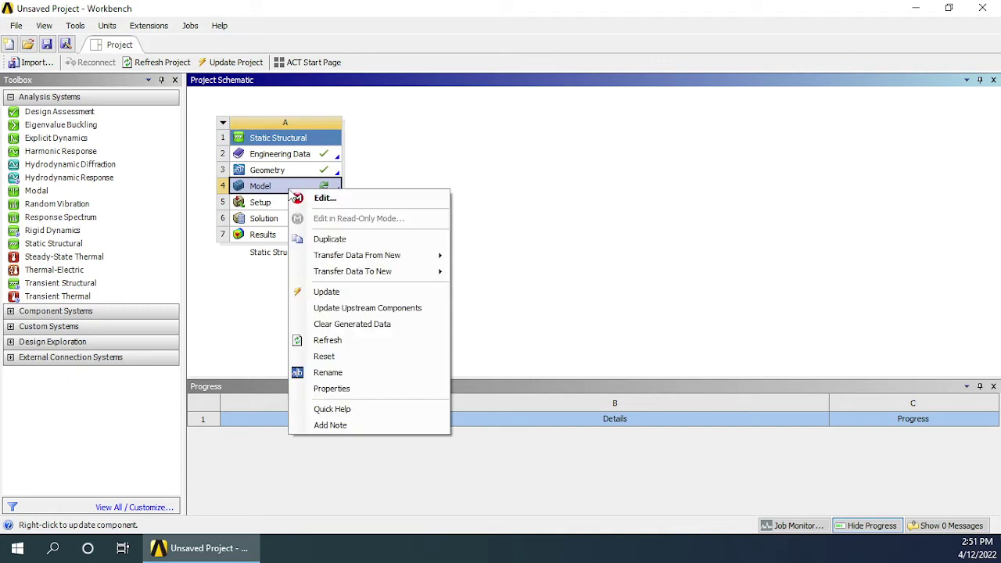
click(344, 294)
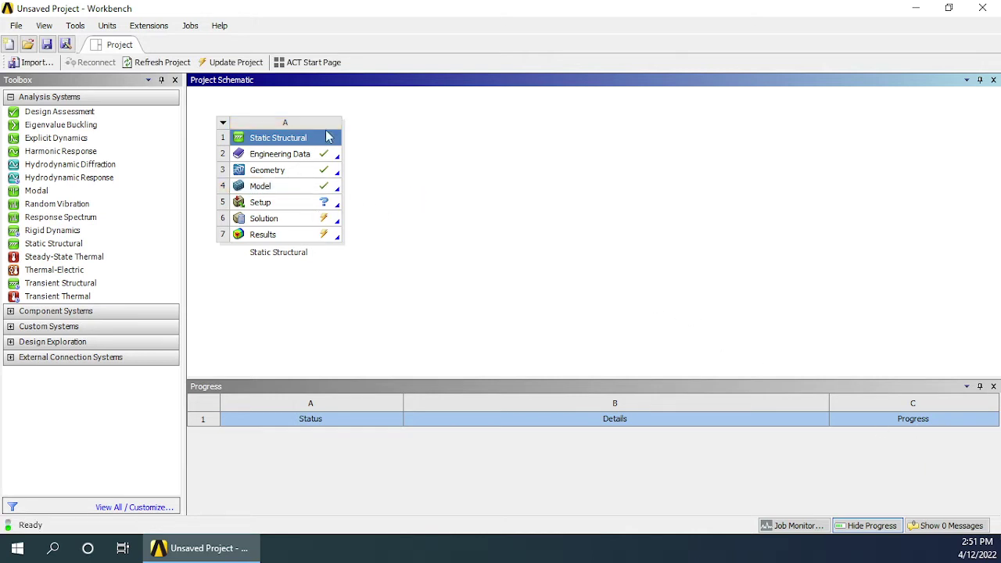
click(259, 191)
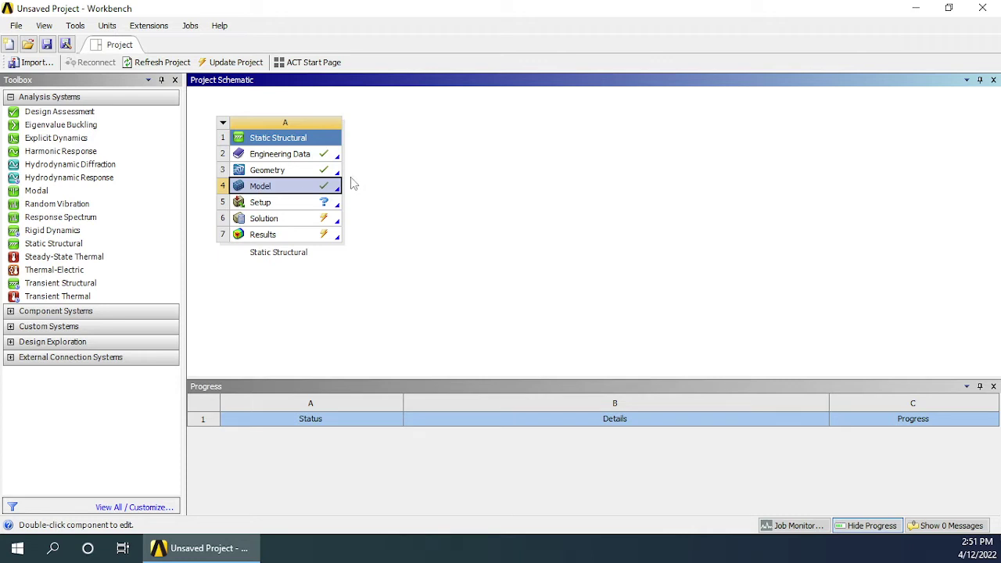
right_click(295, 190)
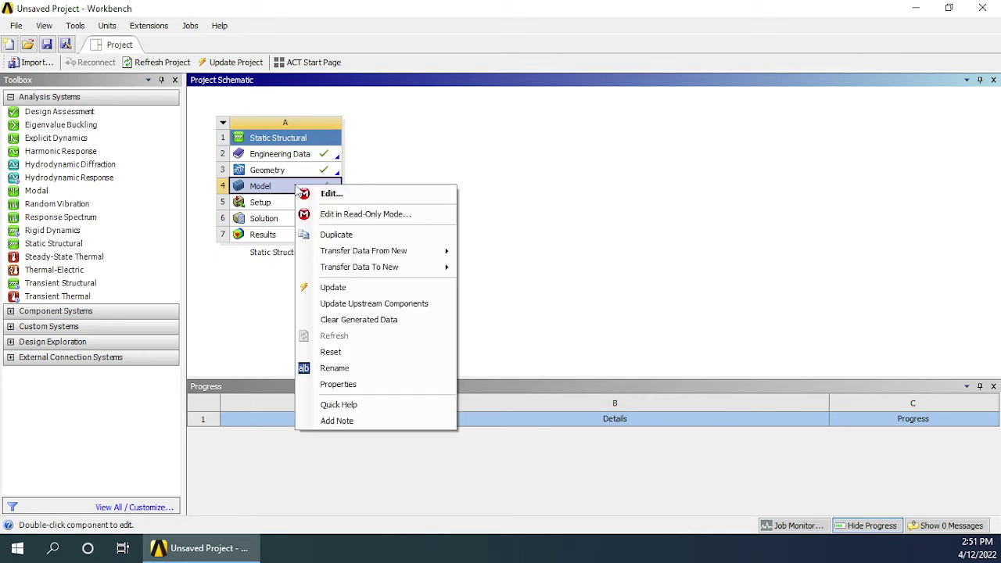
Edit the model in Mechanical, zoom to fit the column, and display its mesh
click(331, 194)
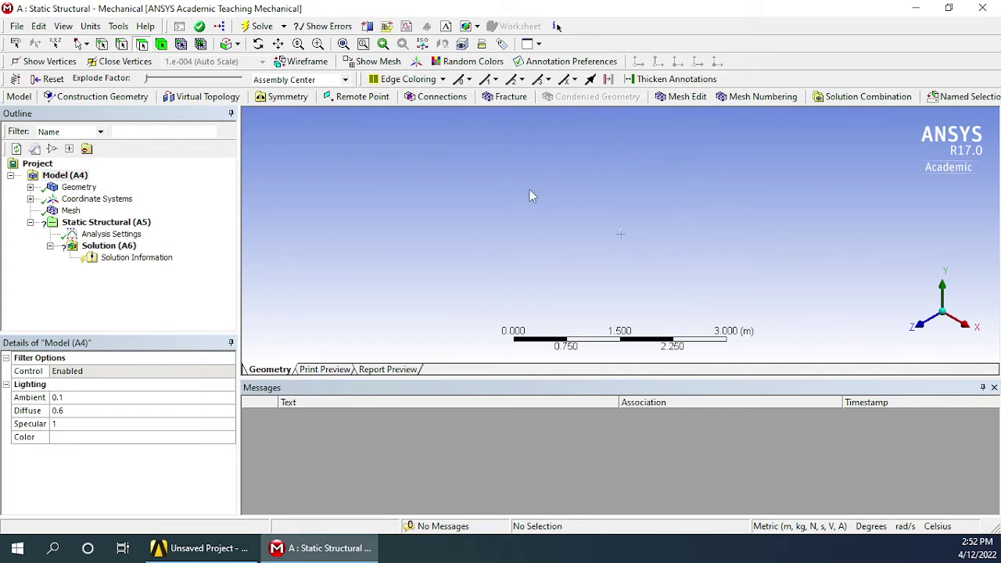
click(343, 44)
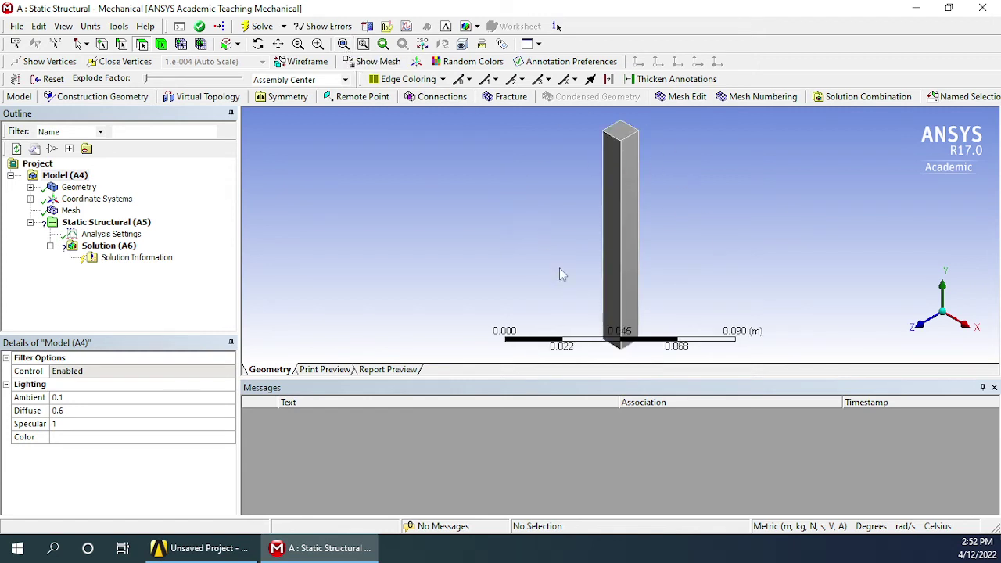
click(71, 211)
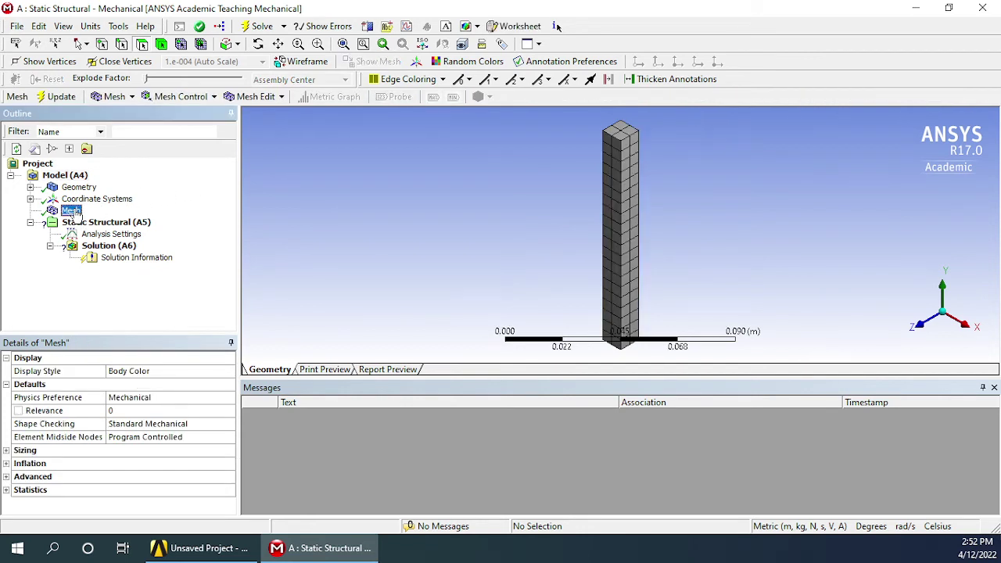
Expand the mesh Sizing details and keep Relevance Center at Coarse
click(7, 451)
click(166, 480)
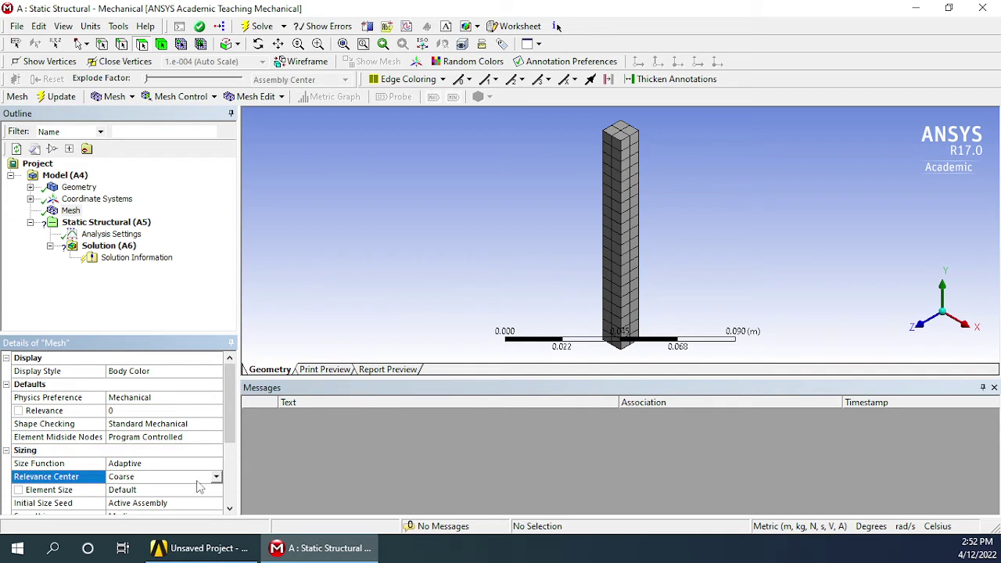
click(216, 477)
click(306, 277)
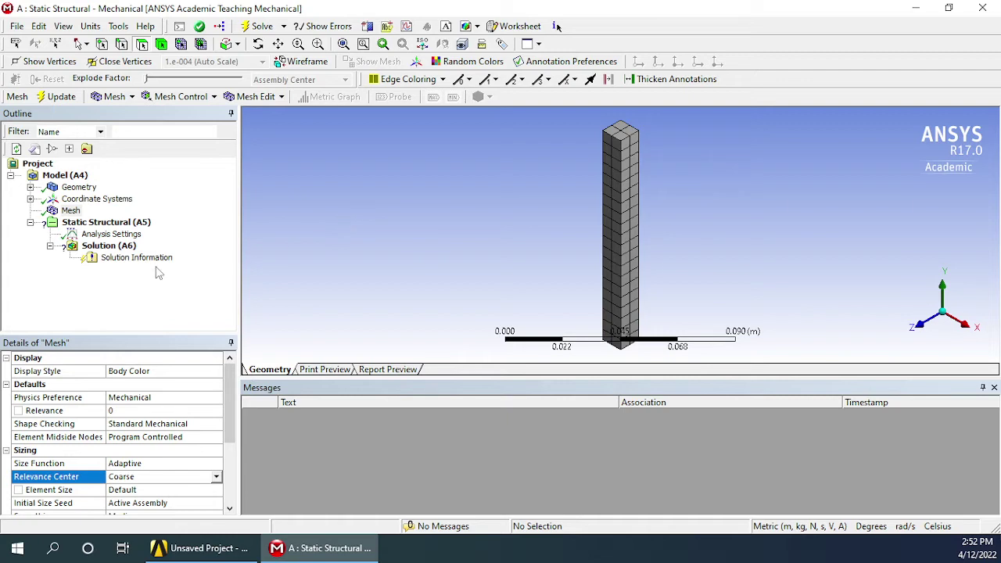
Insert a Force load and scope it to the column's top face
right_click(108, 224)
mouse_move(167, 240)
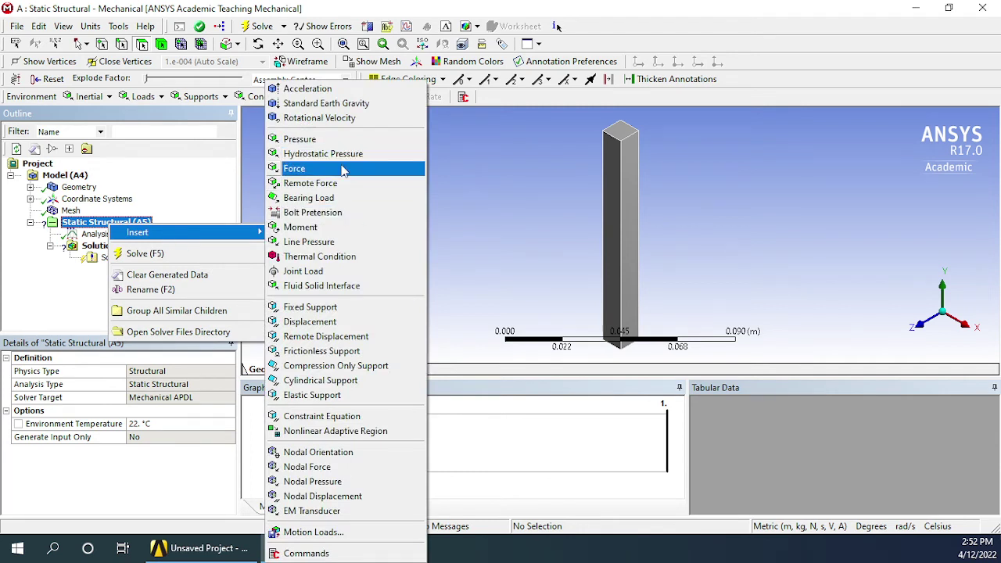
click(341, 168)
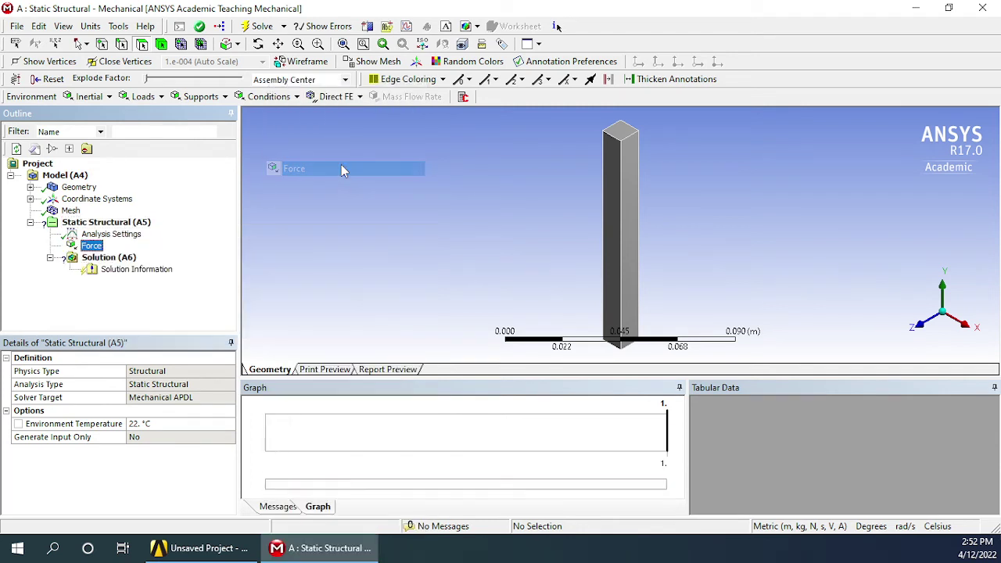
click(625, 135)
key(F9)
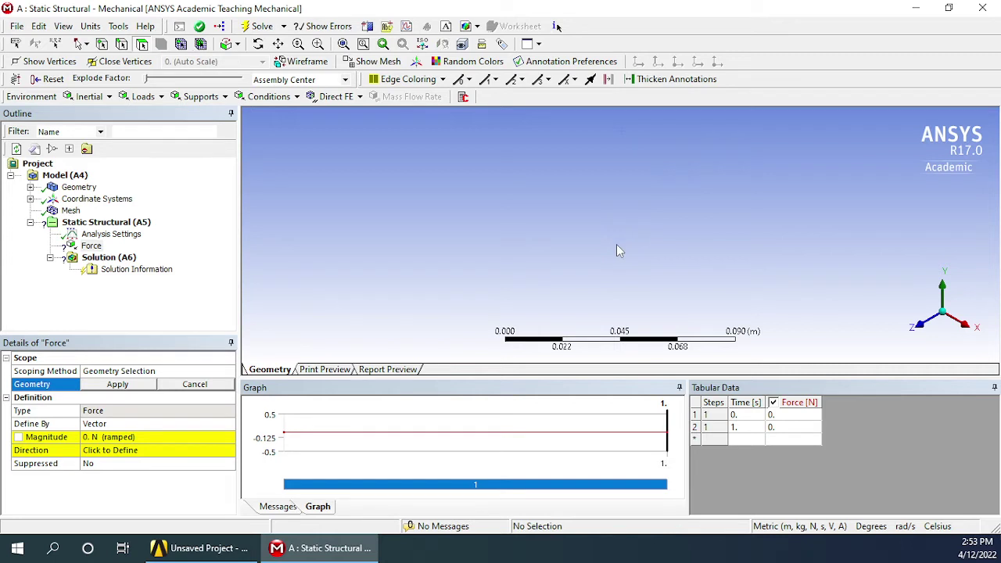
key(F9)
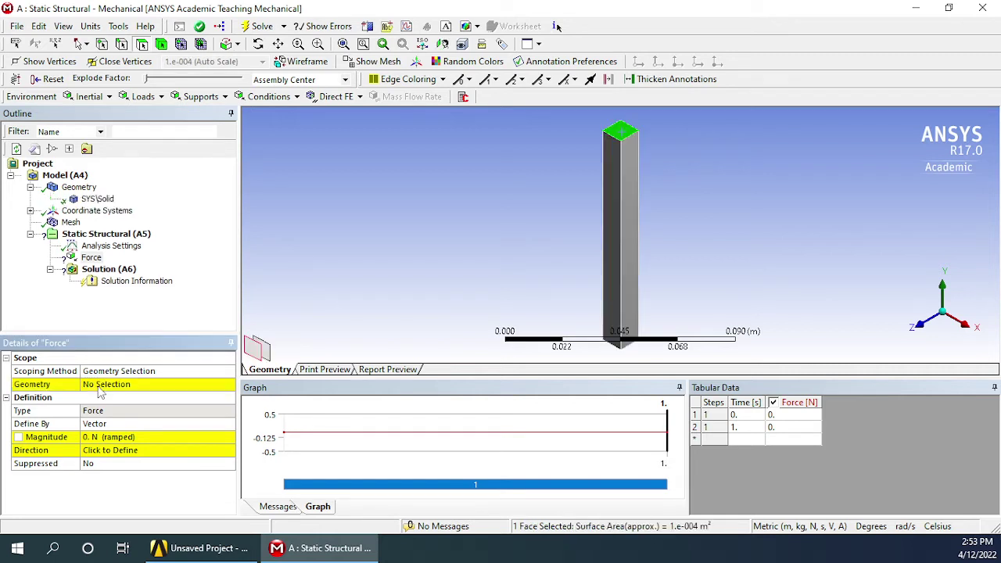
click(110, 385)
click(117, 386)
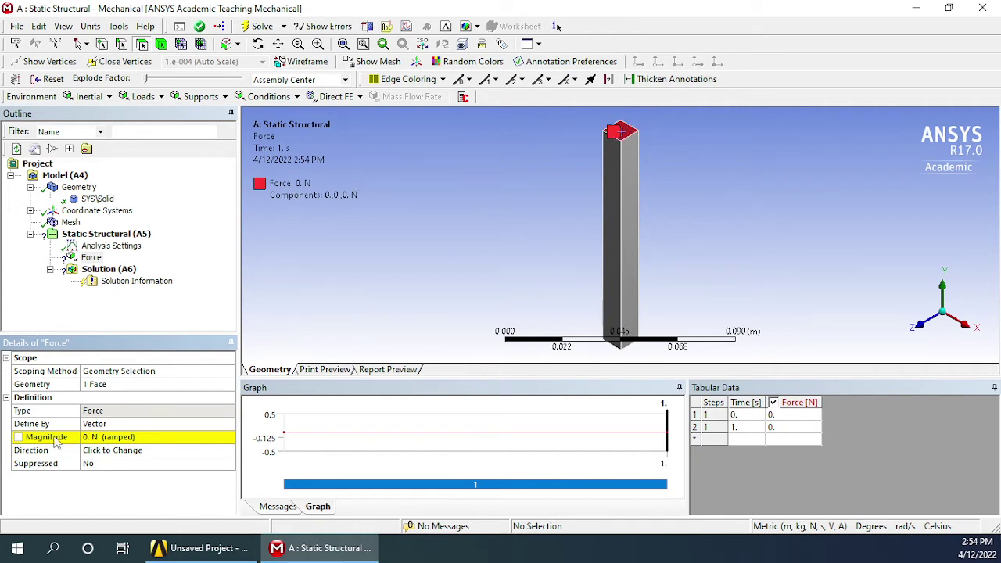
Define the force by Components with an X component of 10000 N
click(101, 425)
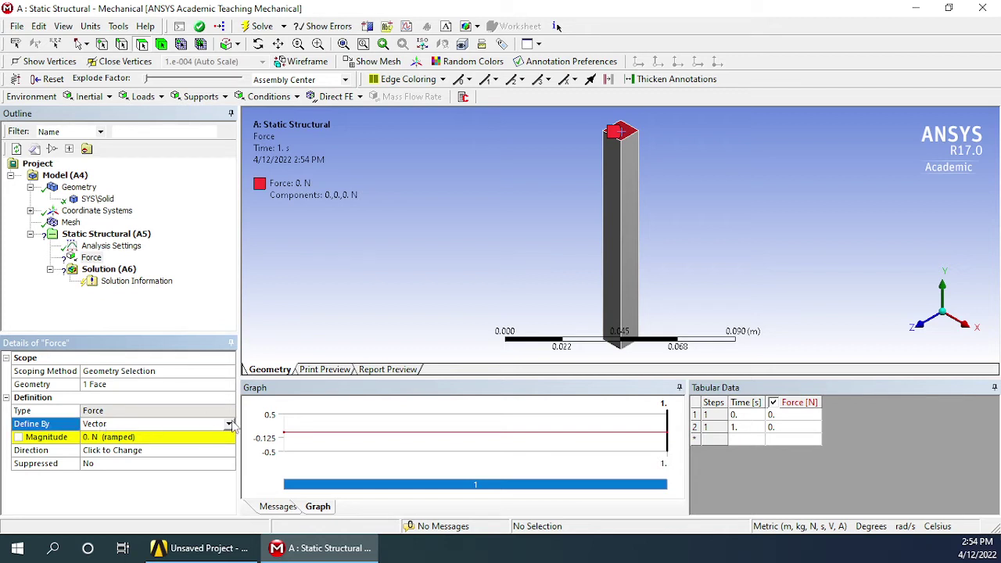
click(229, 423)
click(181, 436)
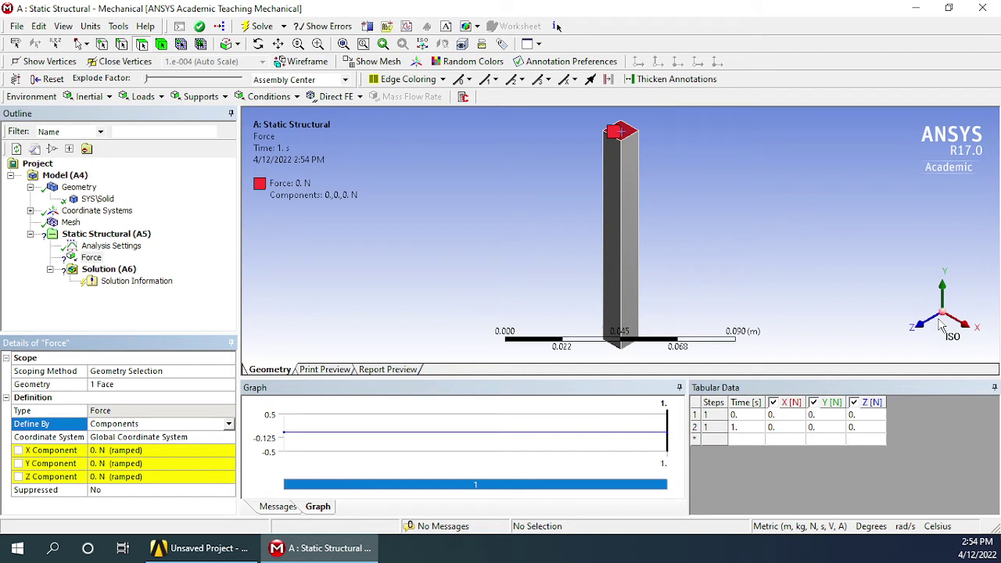
click(141, 451)
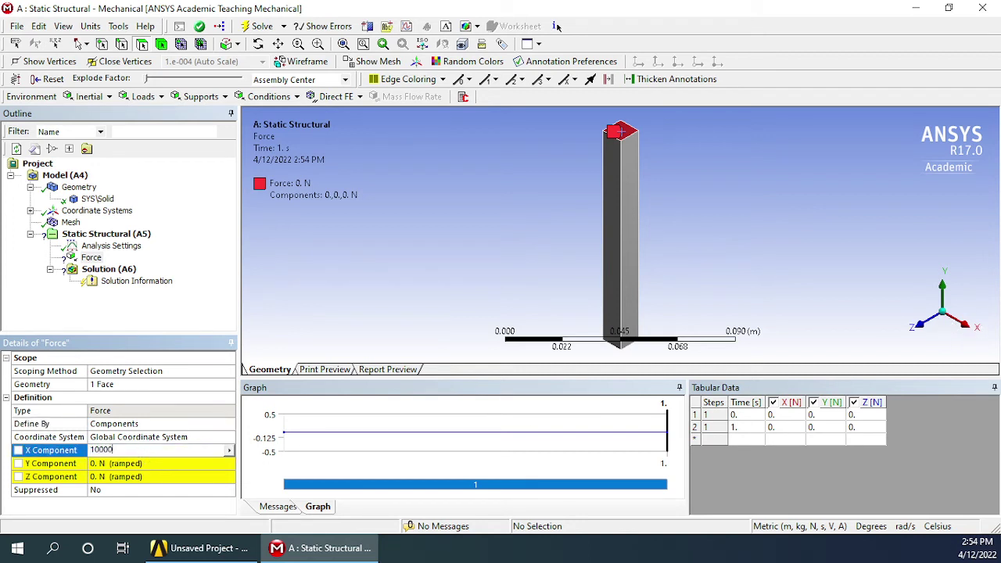
text(10000)
key(Return)
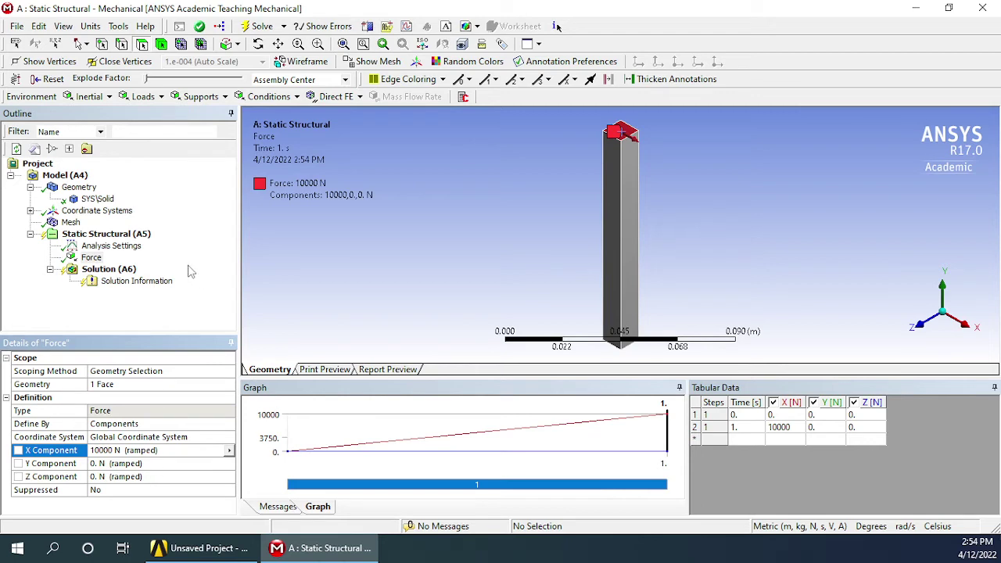
Insert a Fixed Support and apply it to the column's bottom face
click(94, 234)
right_click(95, 234)
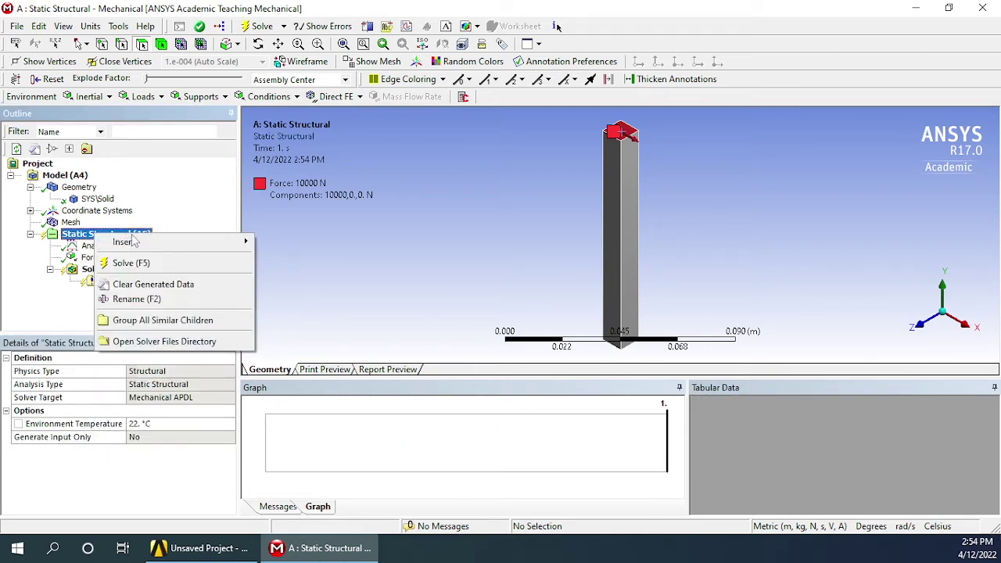
mouse_move(132, 241)
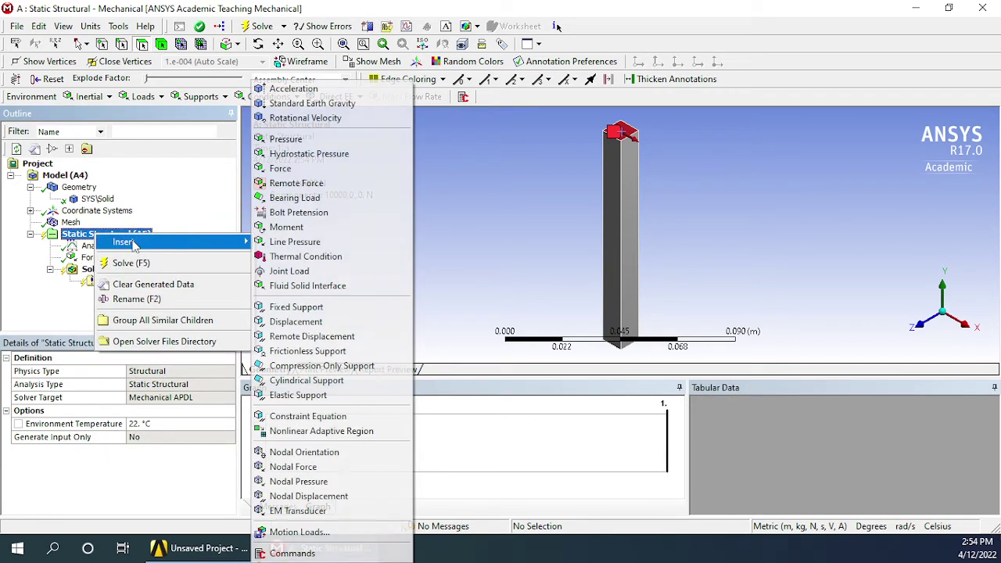
click(296, 307)
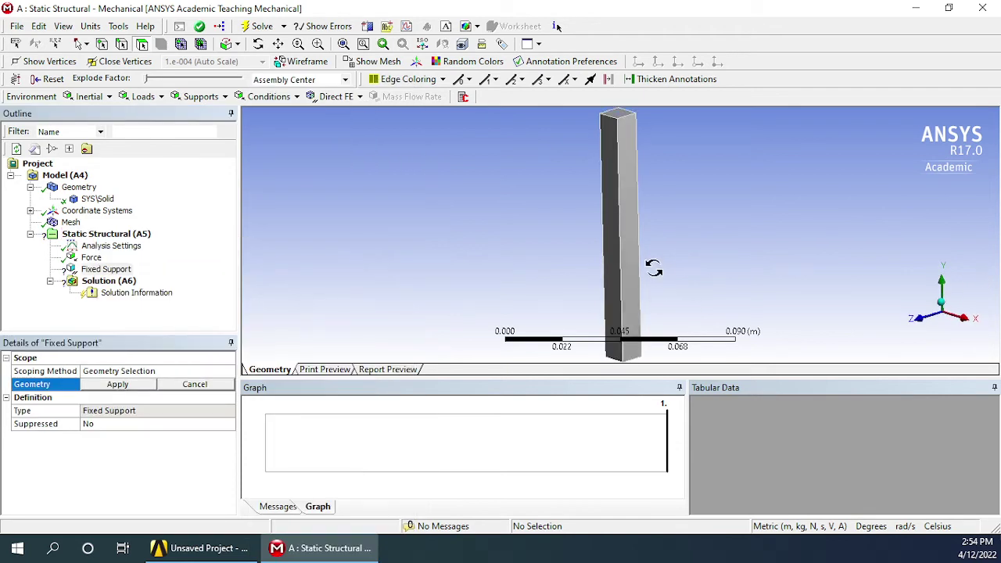
middle_drag(654, 272, 648, 227)
click(623, 321)
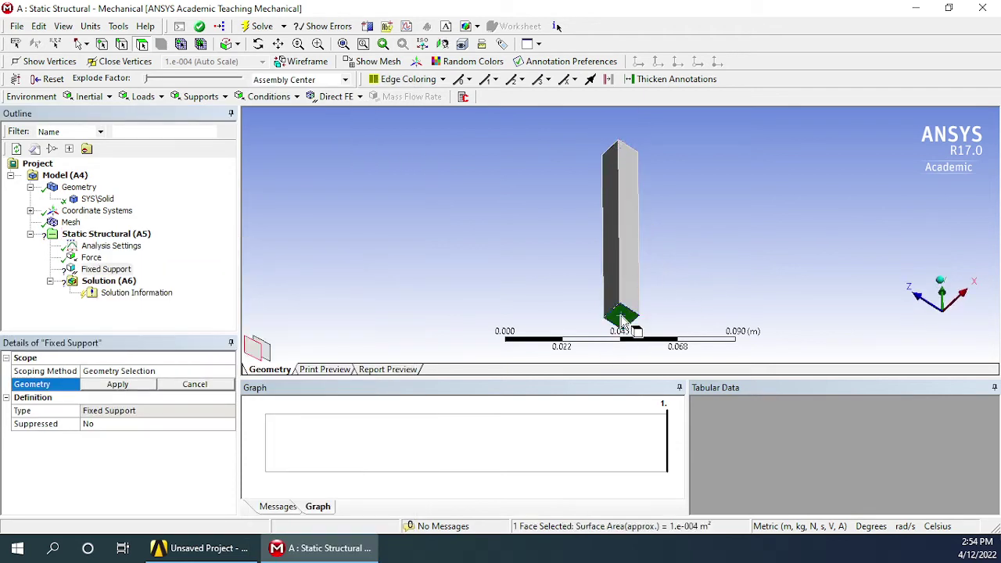
click(115, 388)
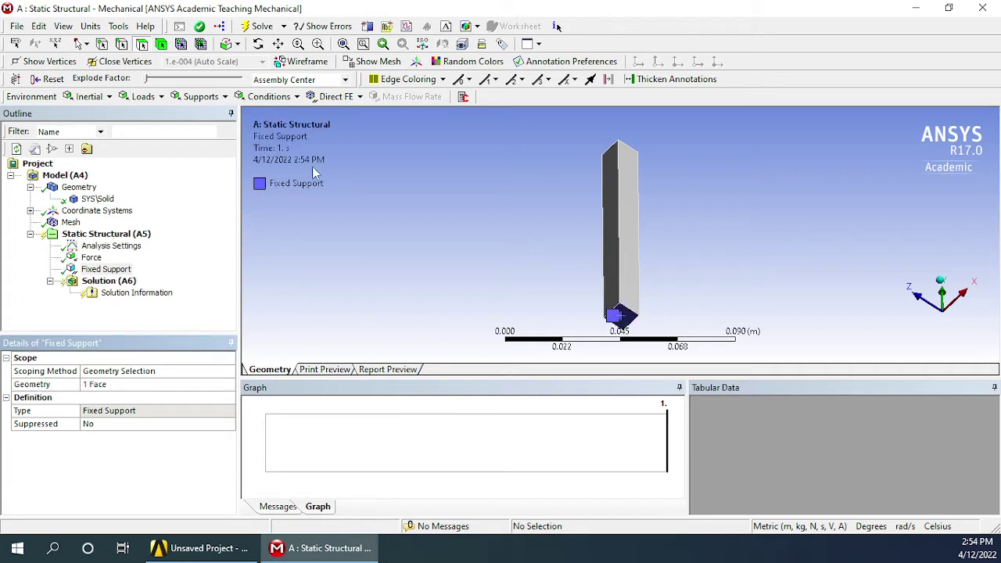
click(91, 258)
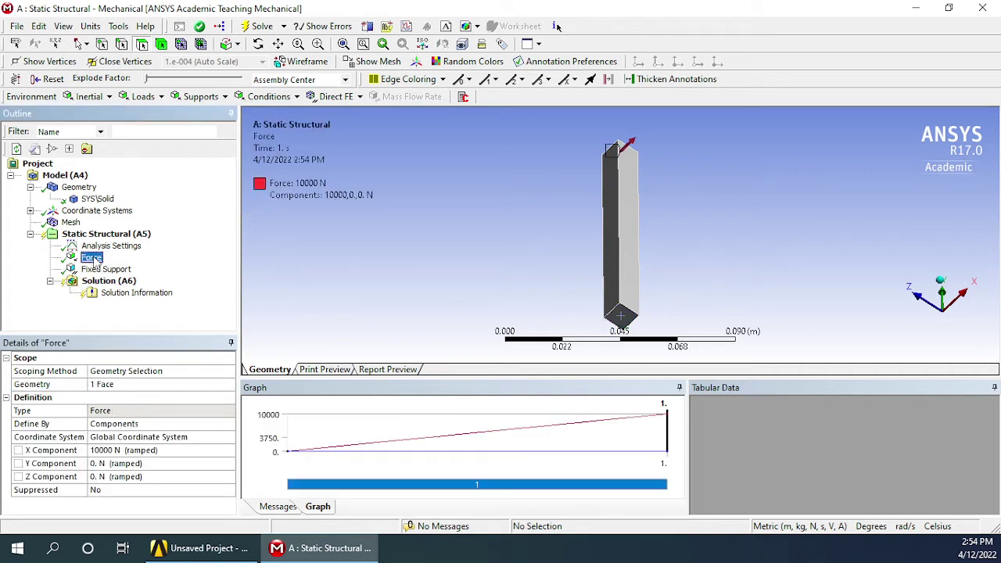
click(95, 269)
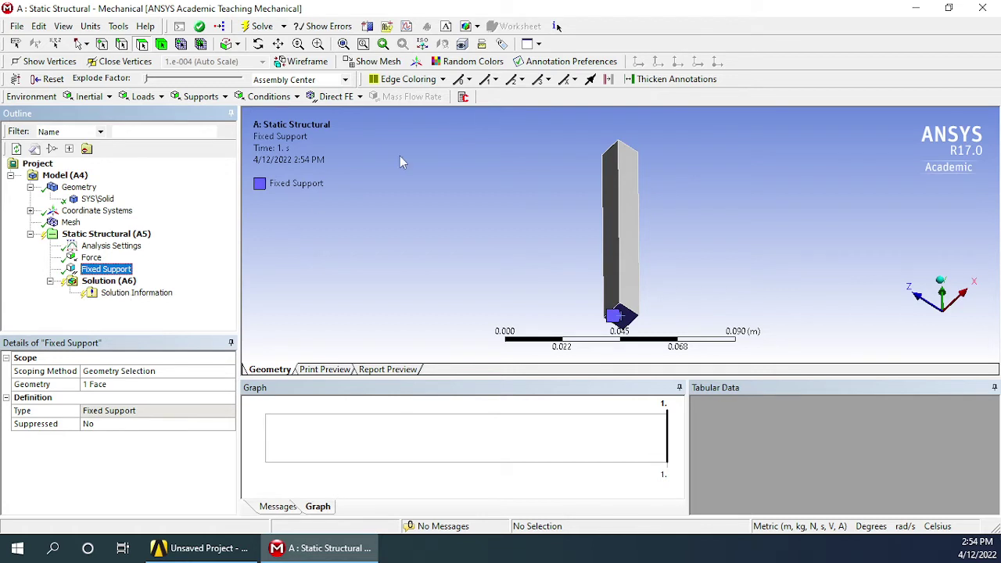
middle_drag(663, 195, 660, 246)
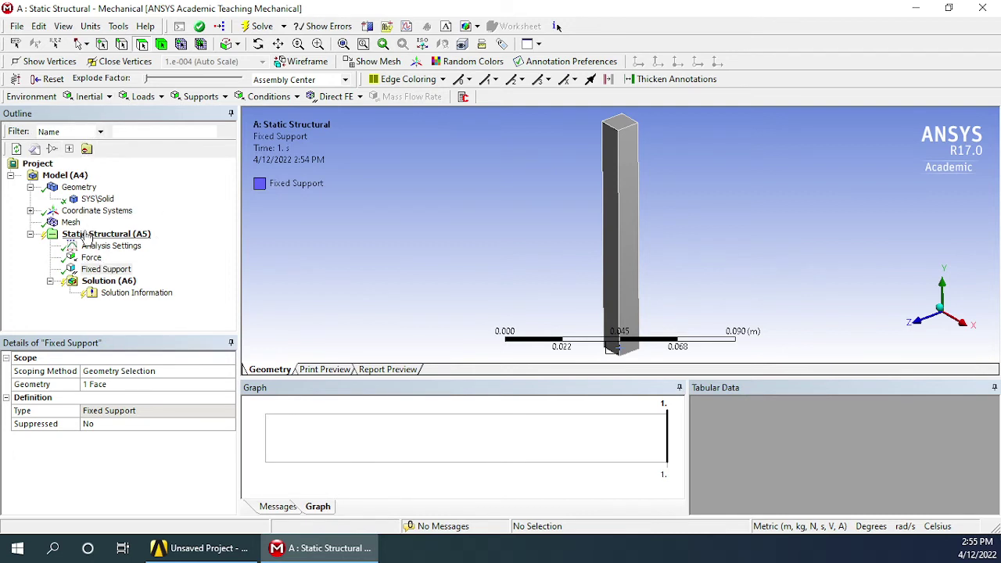
Add a Total Deformation result to the Solution
click(92, 287)
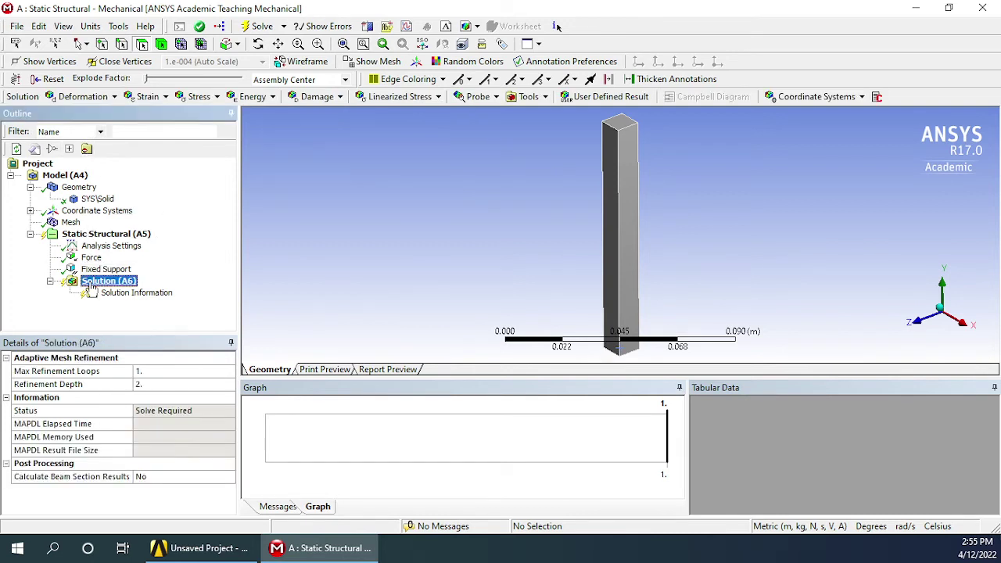
click(82, 96)
click(141, 100)
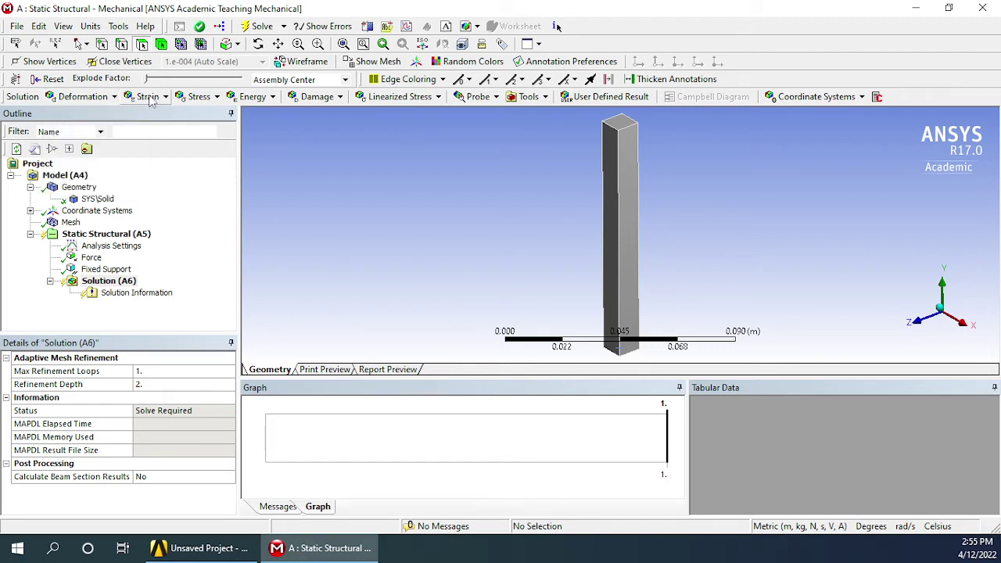
click(188, 96)
click(158, 100)
click(98, 97)
click(88, 117)
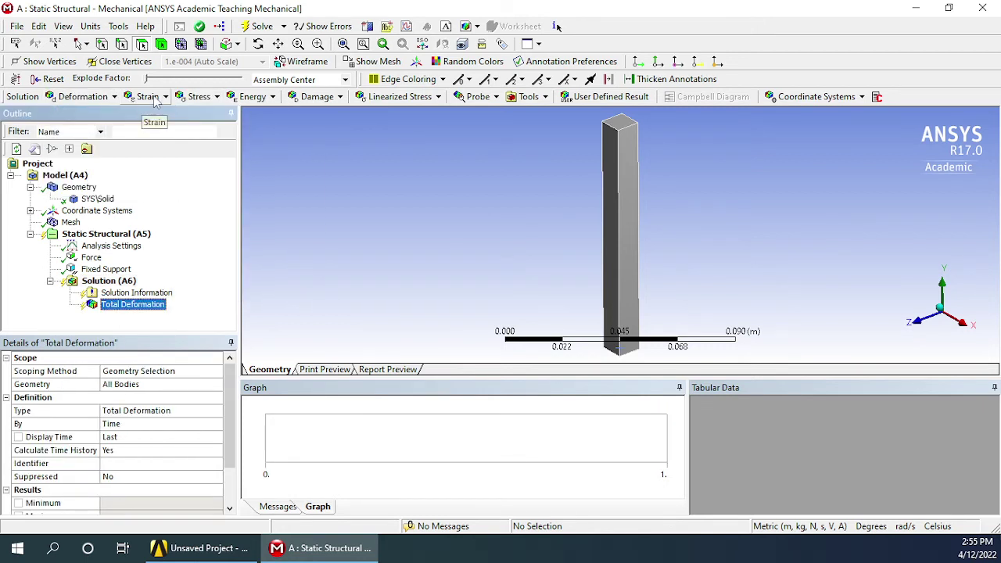
Add Equivalent (von-Mises) strain and stress results, then review all three result entries
click(148, 96)
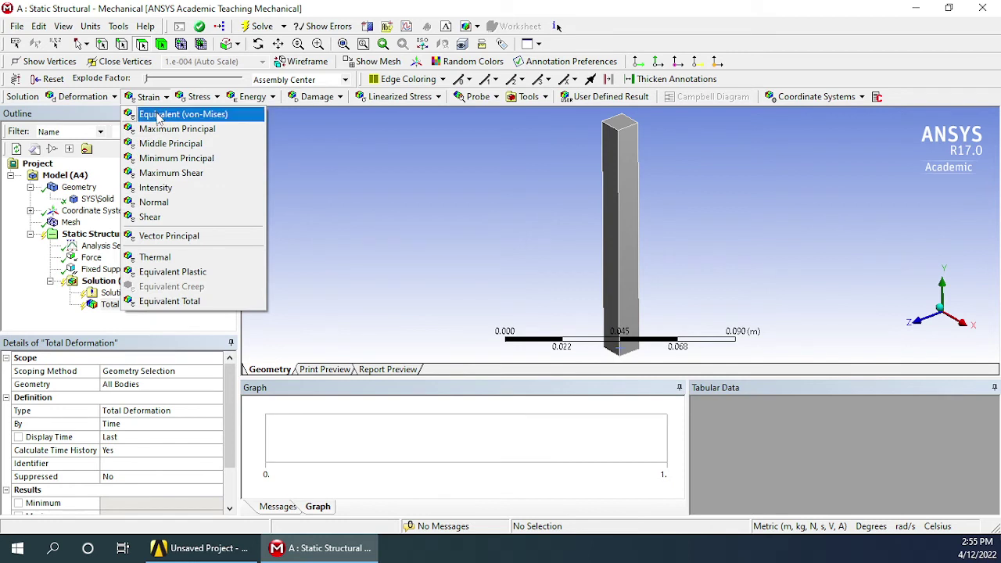
click(158, 116)
click(200, 96)
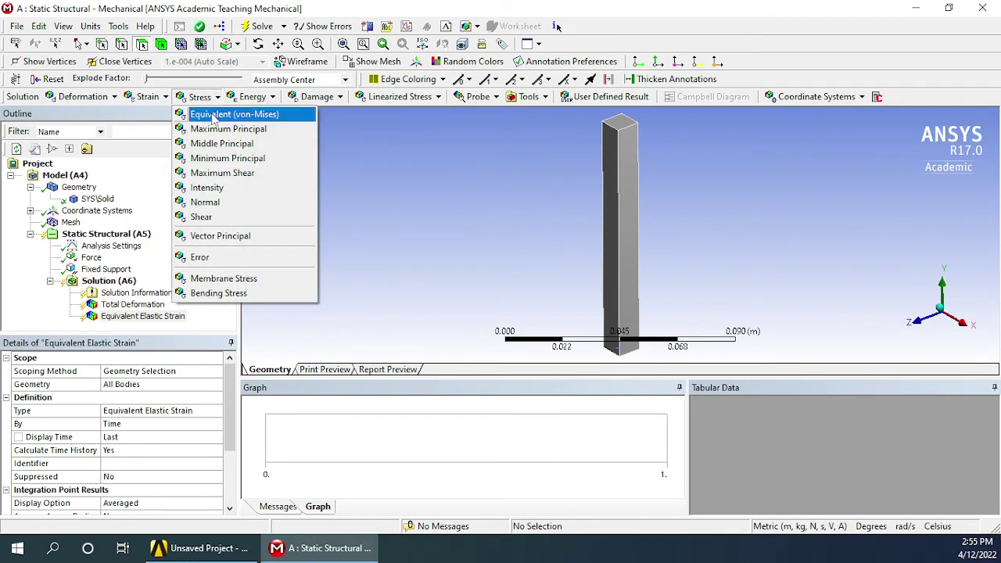
click(213, 115)
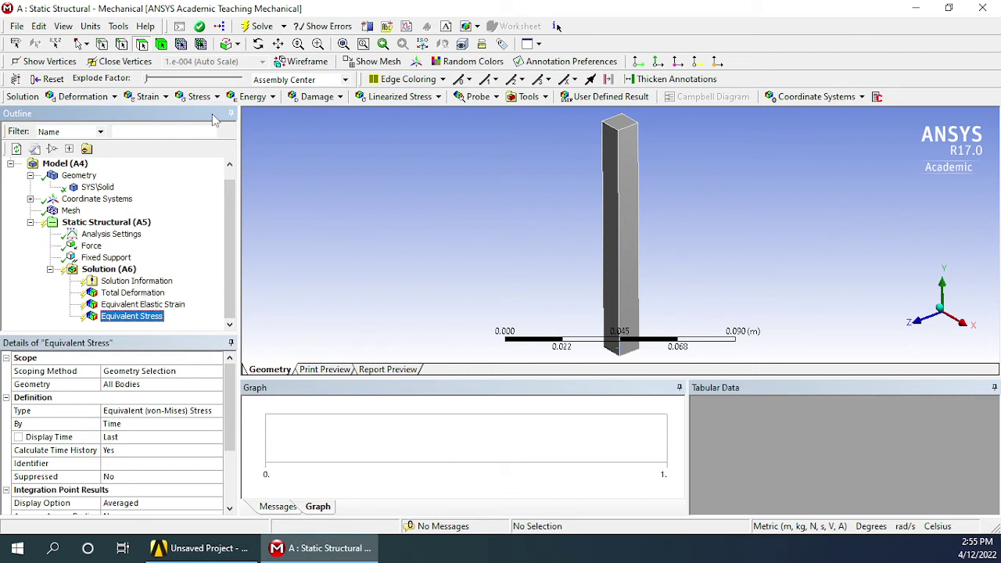
click(125, 293)
click(125, 304)
click(126, 316)
Solve the analysis and display Total Deformation, peaking at 0.020021 m at the column top
click(106, 271)
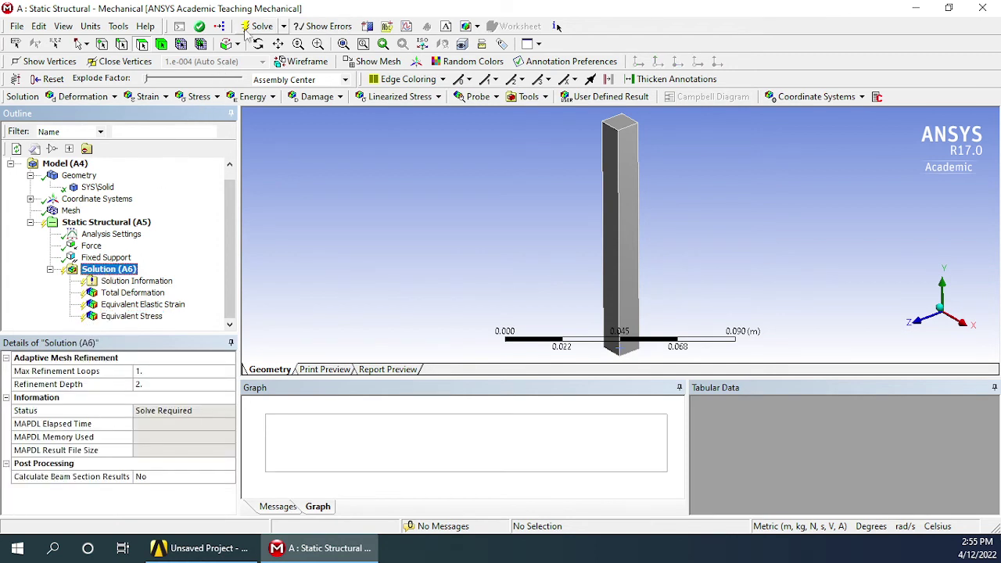
click(254, 31)
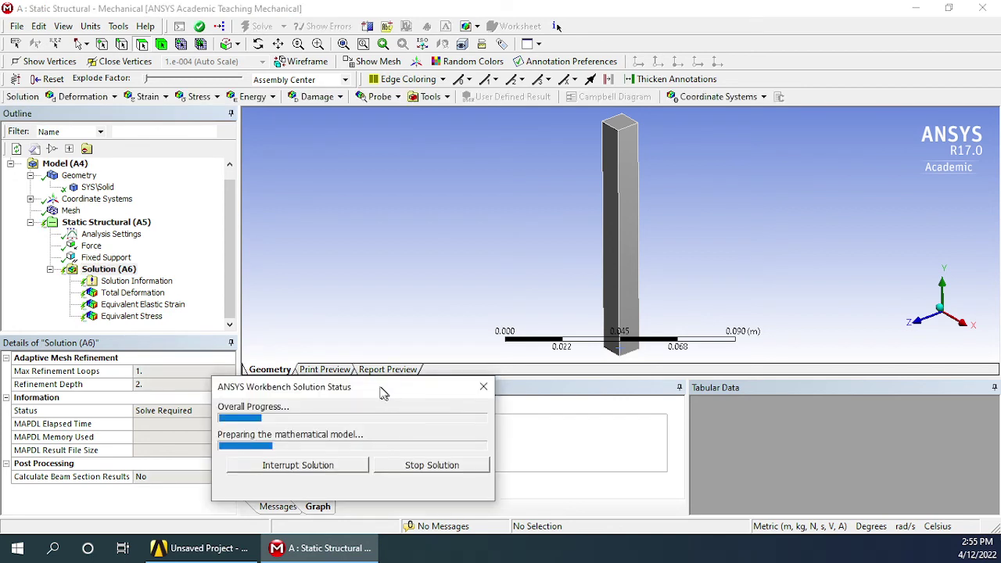
drag(382, 393, 374, 389)
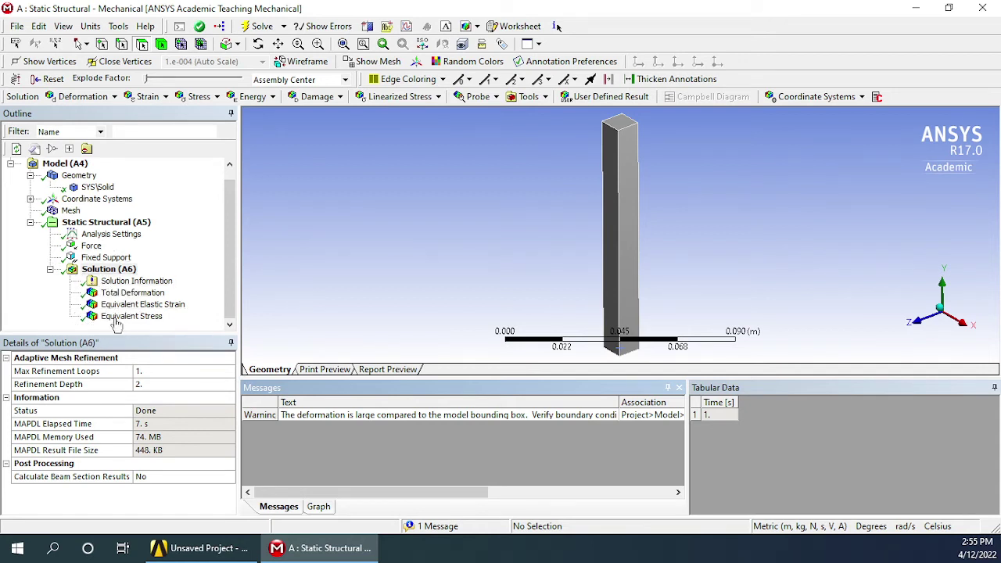
click(133, 293)
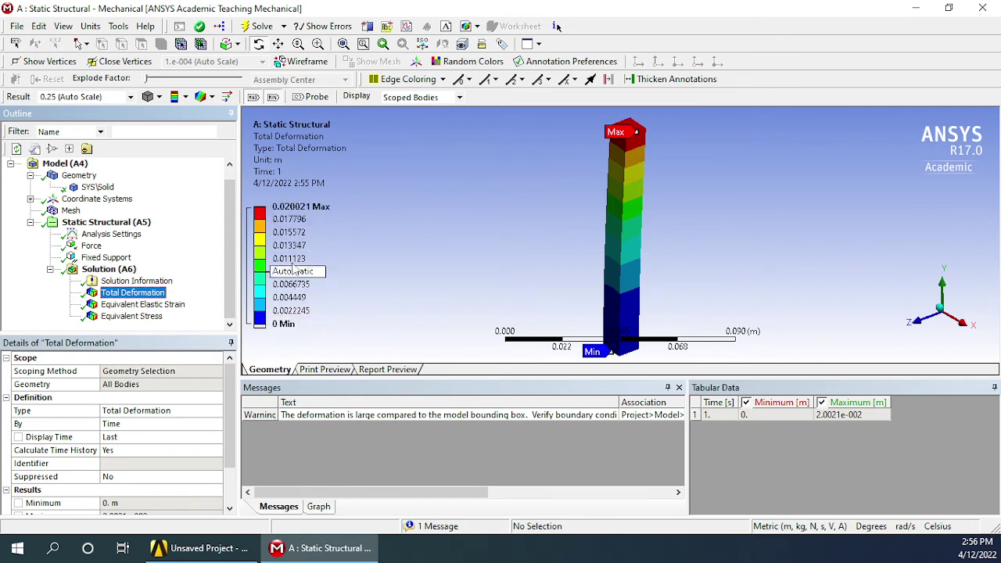
Orbit the view and play the Total Deformation animation of the column bending
middle_drag(618, 129, 638, 168)
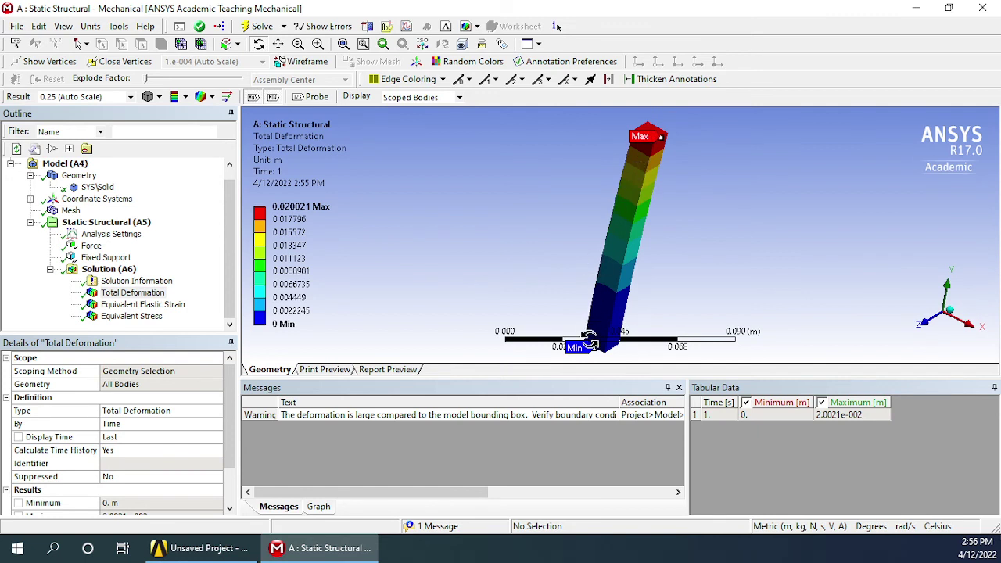
click(318, 507)
click(300, 405)
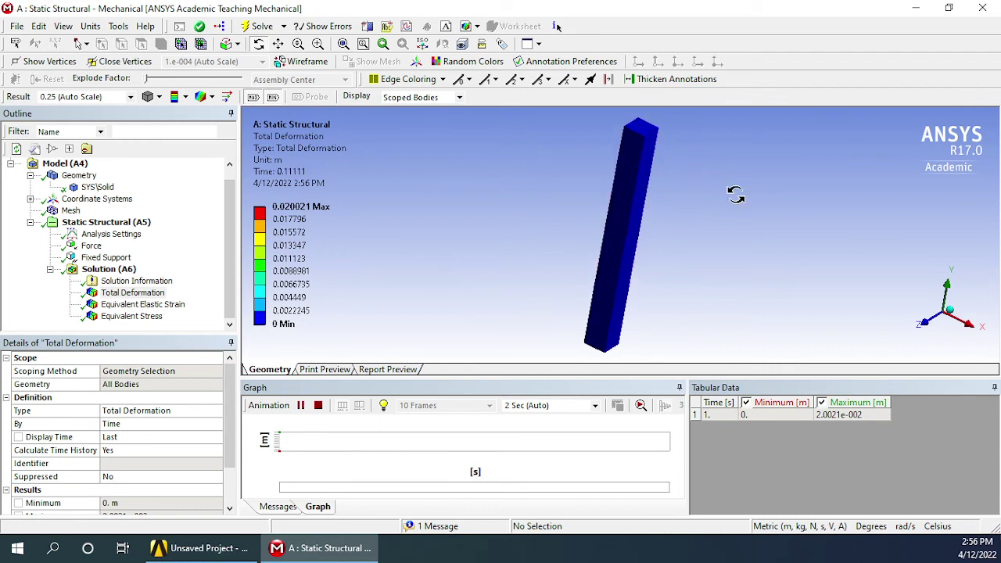
Animate Equivalent Elastic Strain, then Equivalent Stress, which peaks at 6.1086e9 Pa near the base
click(163, 305)
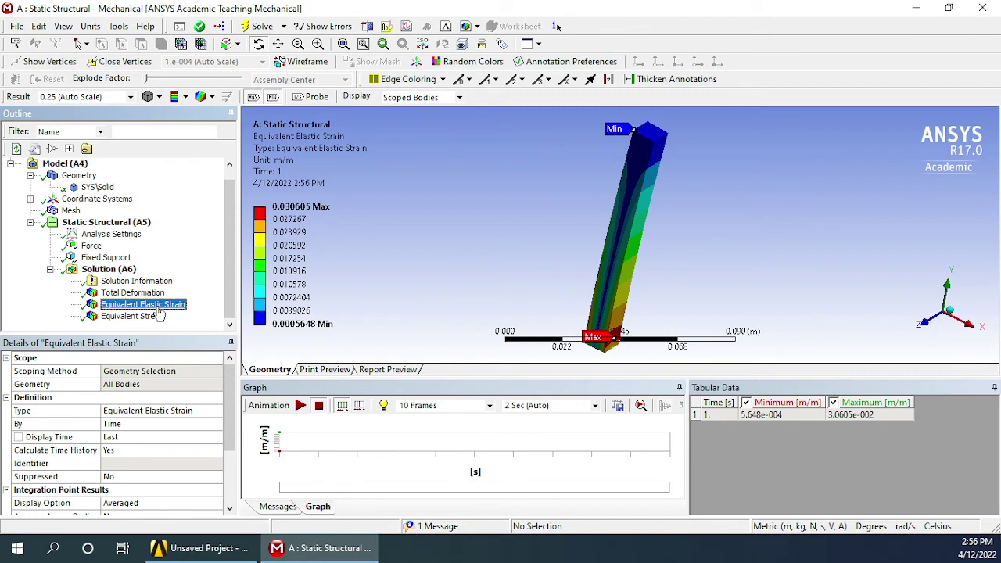
click(300, 405)
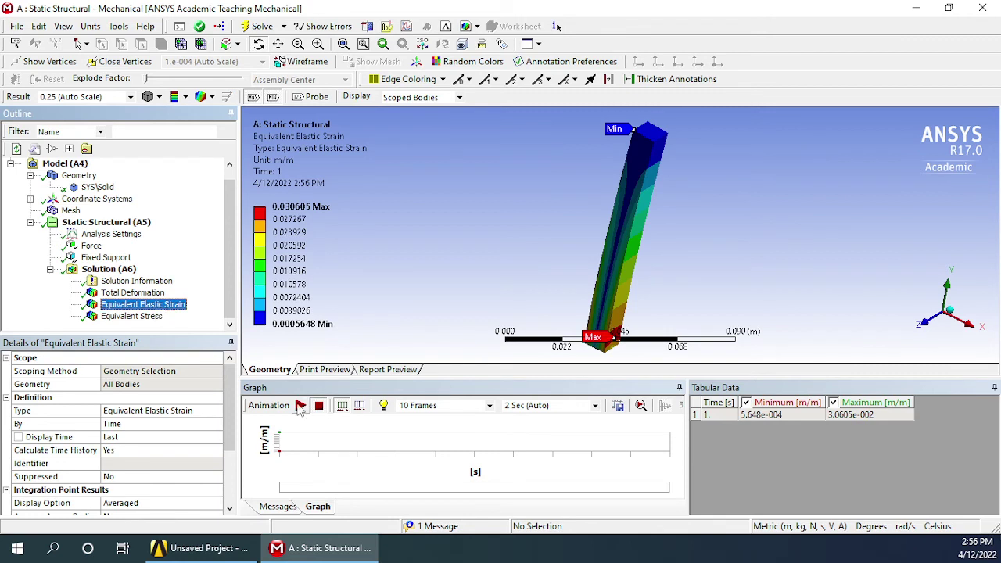
click(132, 317)
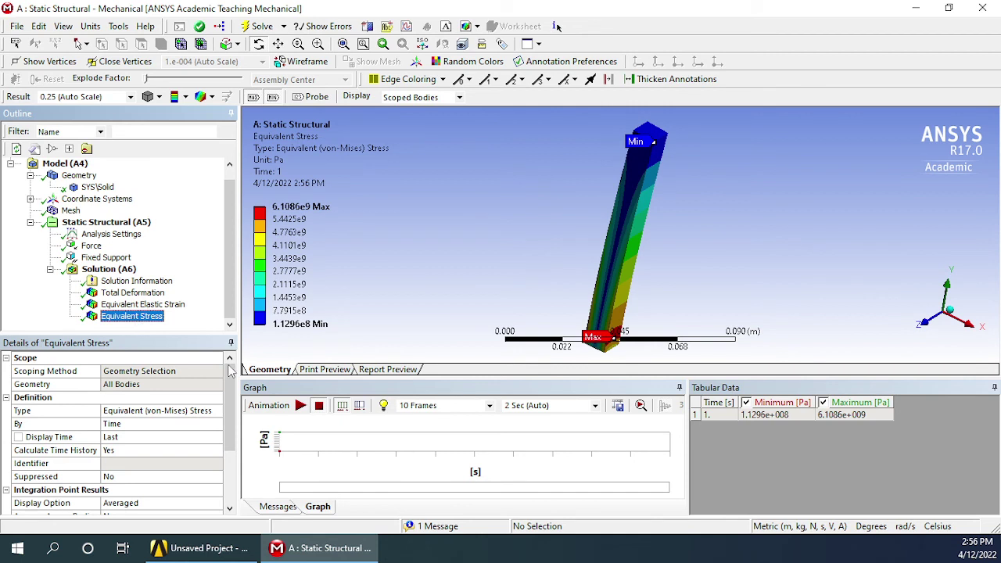
click(300, 406)
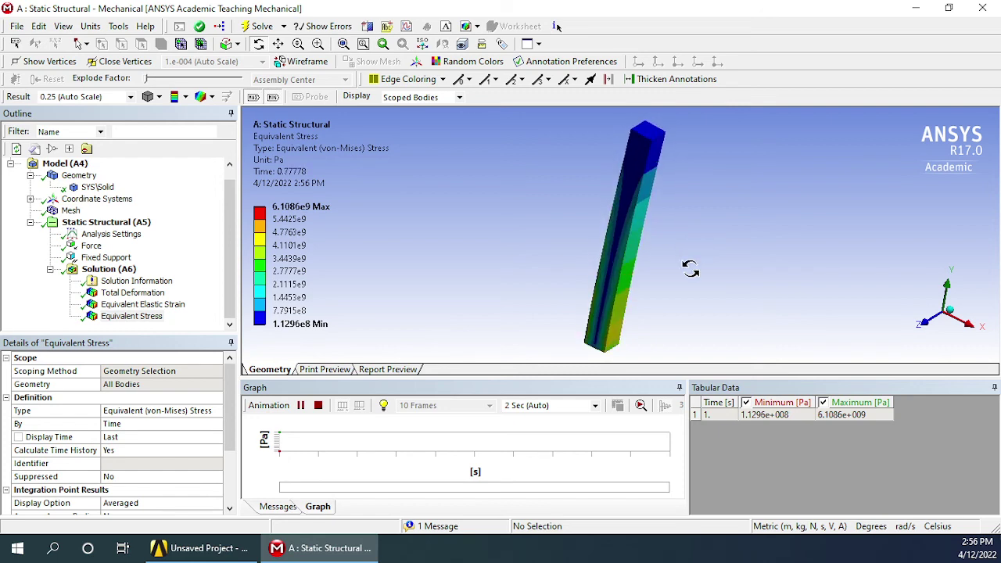
Close Mechanical and check that Engineering Data through Results cells are all up to date
click(986, 14)
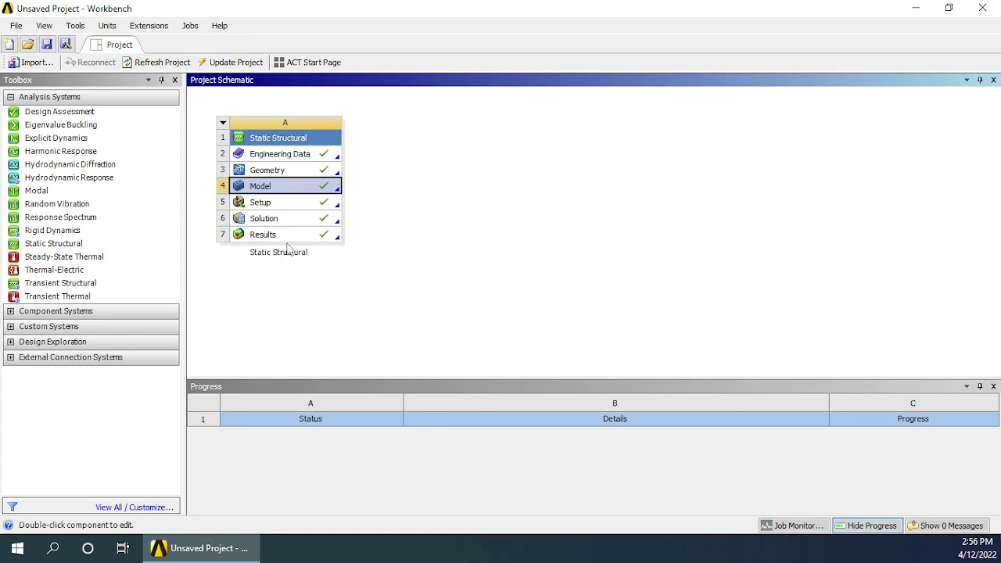
click(327, 159)
click(314, 174)
click(310, 188)
click(305, 203)
click(304, 220)
click(301, 236)
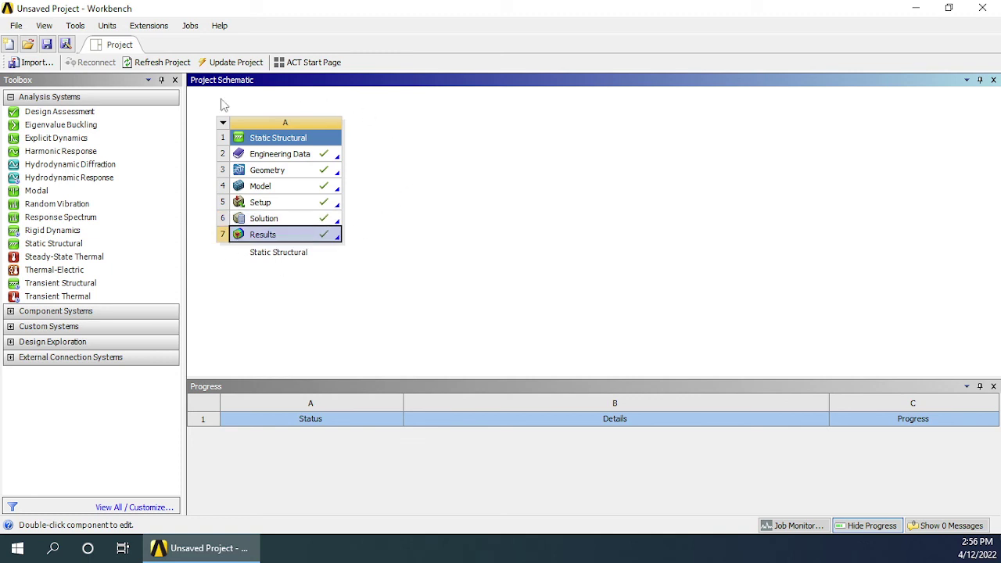